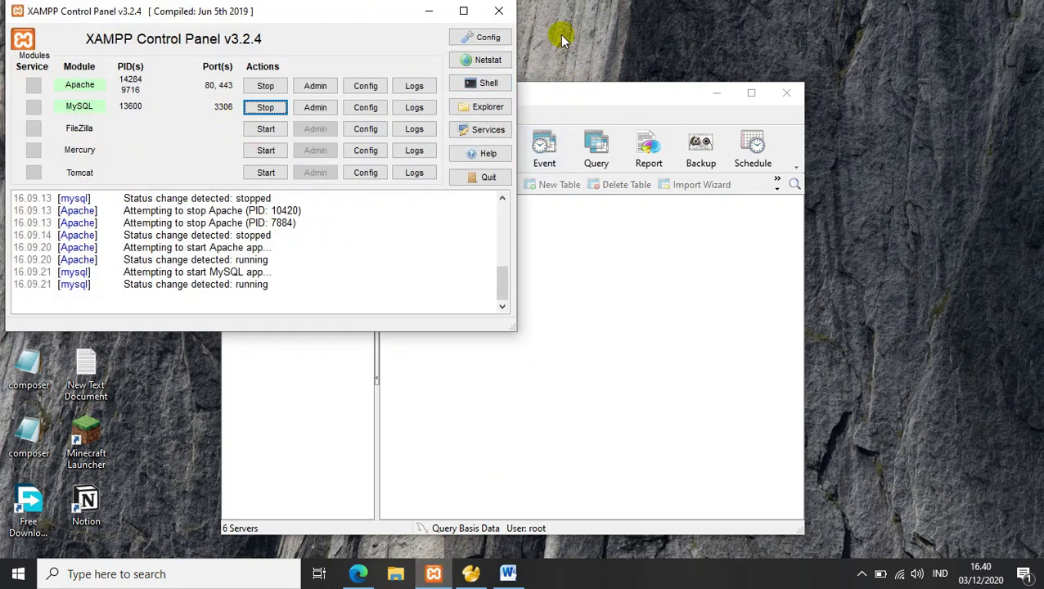
Step: Minimize XAMPP and show Navicat's list of database types for a new connection
drag(531, 96, 682, 110)
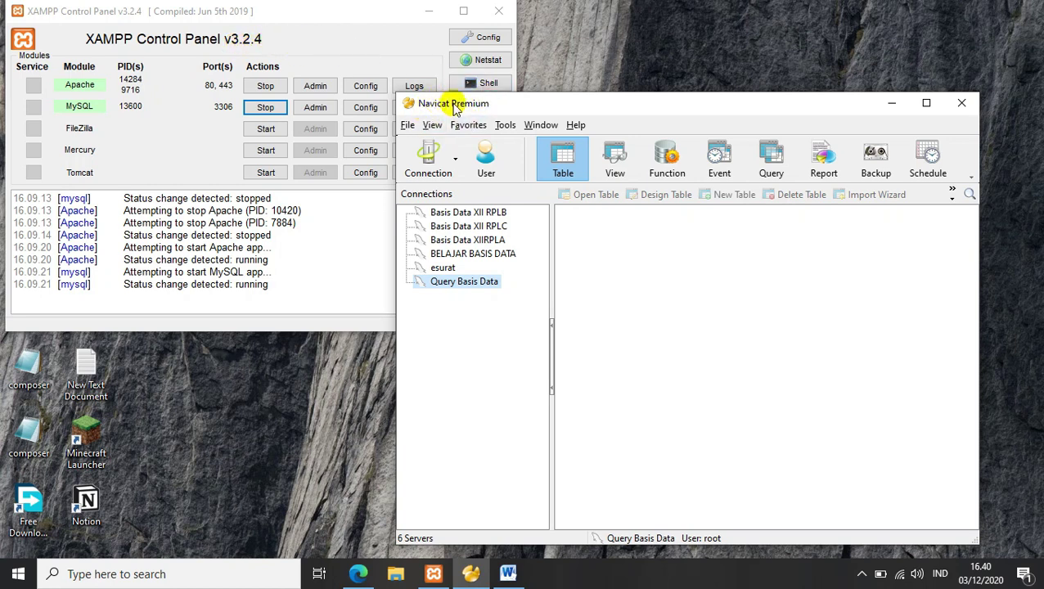
click(429, 11)
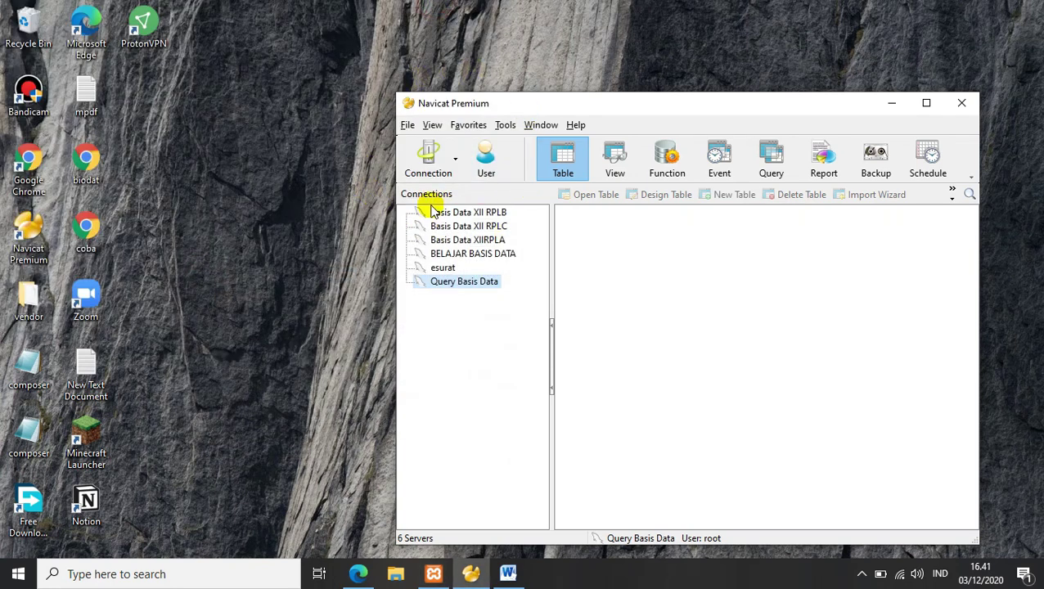
click(435, 168)
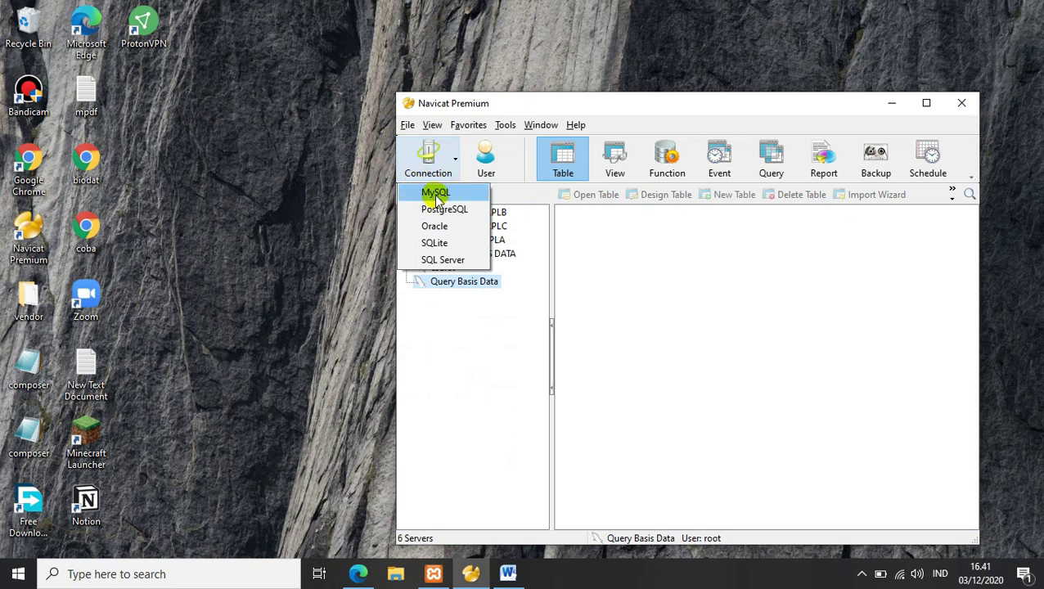
Step: Create a MySQL connection named 'Latihan Database' on localhost, port 3306, user root
click(435, 197)
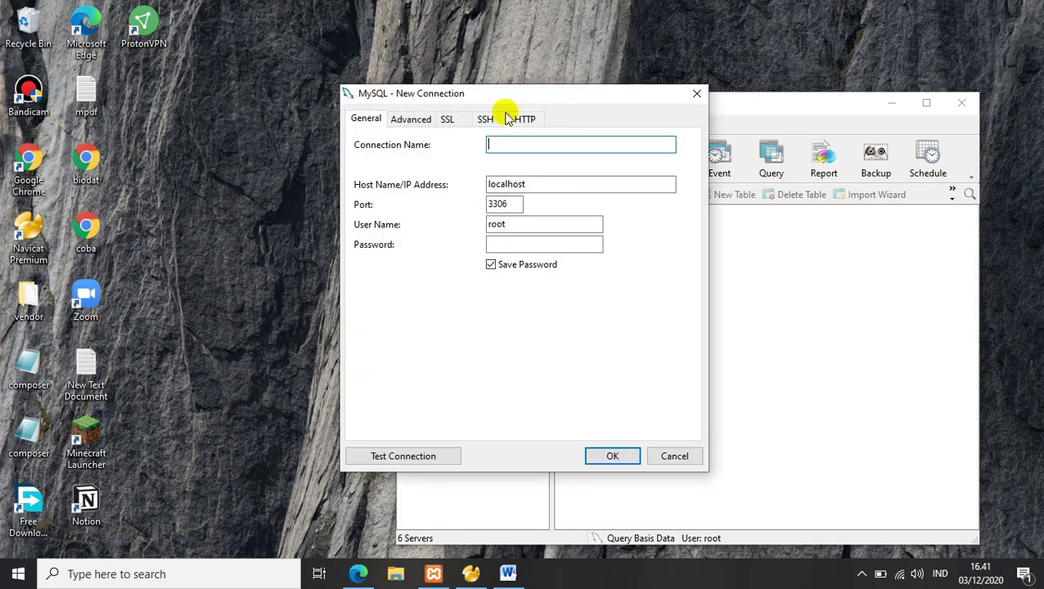
drag(420, 95, 526, 74)
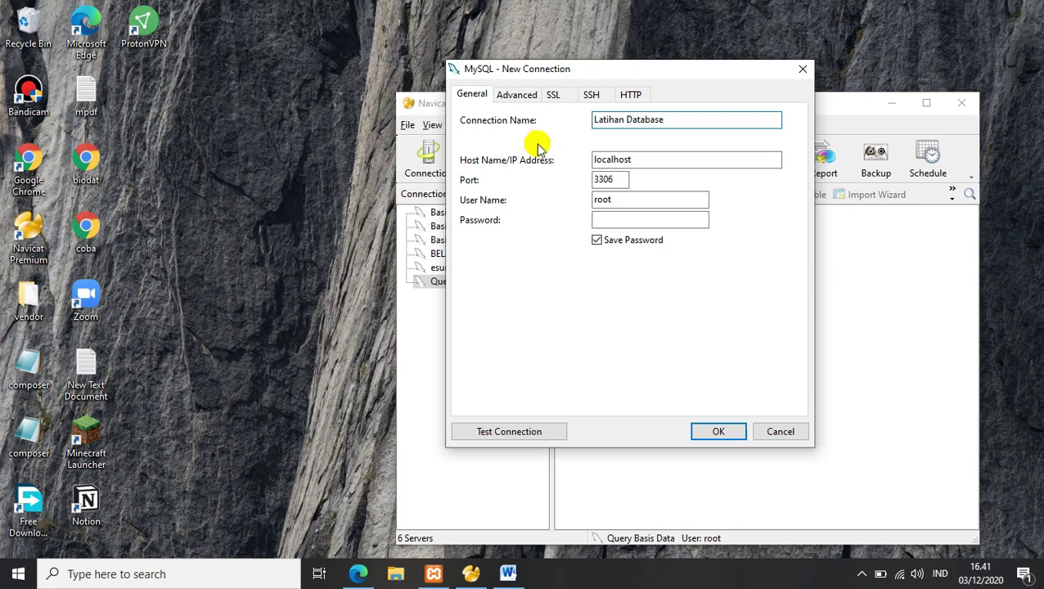
click(717, 431)
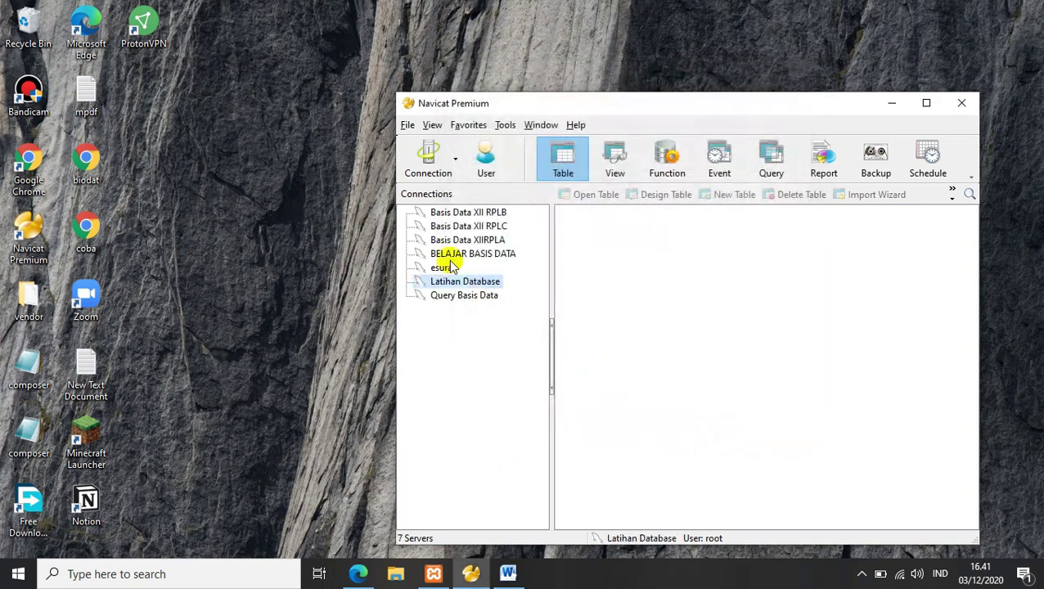
Step: Expand Latihan Database to list its 13 databases, db_coba through test
double_click(459, 281)
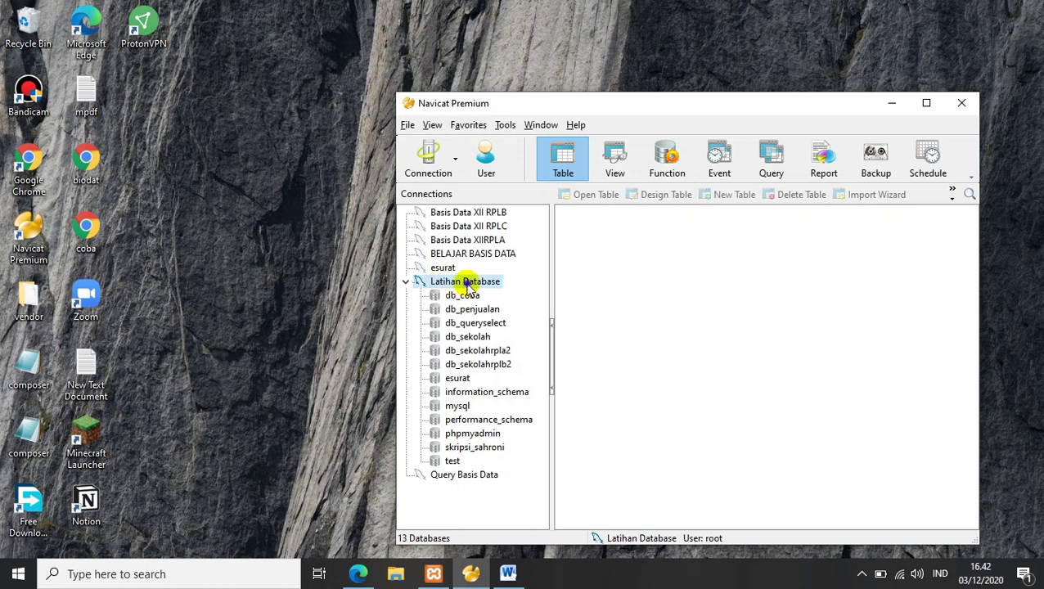
Step: Try creating database db_penjualan under Latihan Database and dismiss the 'already exists' error
right_click(468, 281)
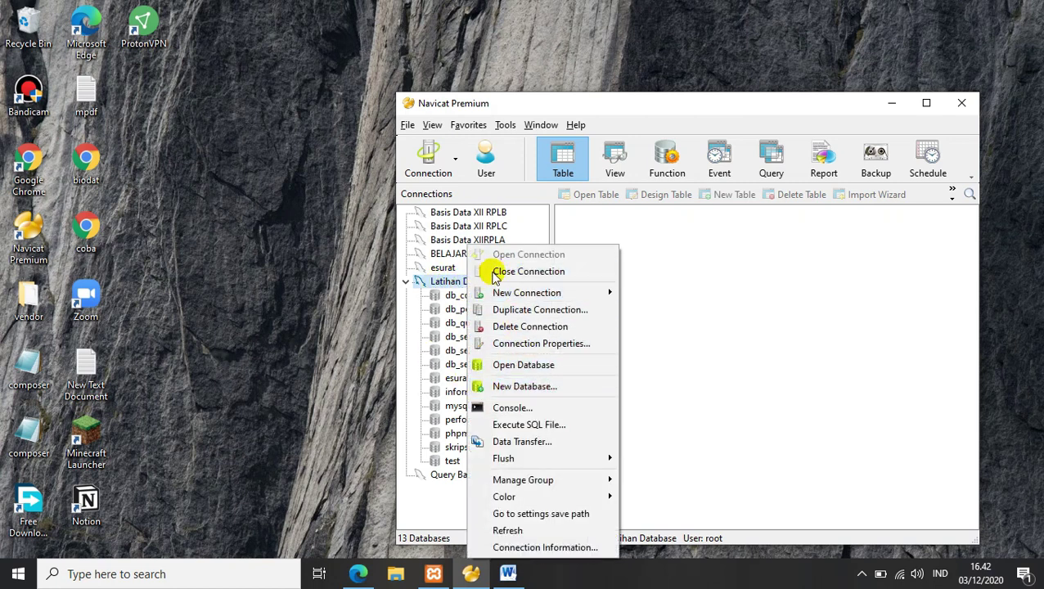
click(527, 388)
drag(478, 145, 536, 150)
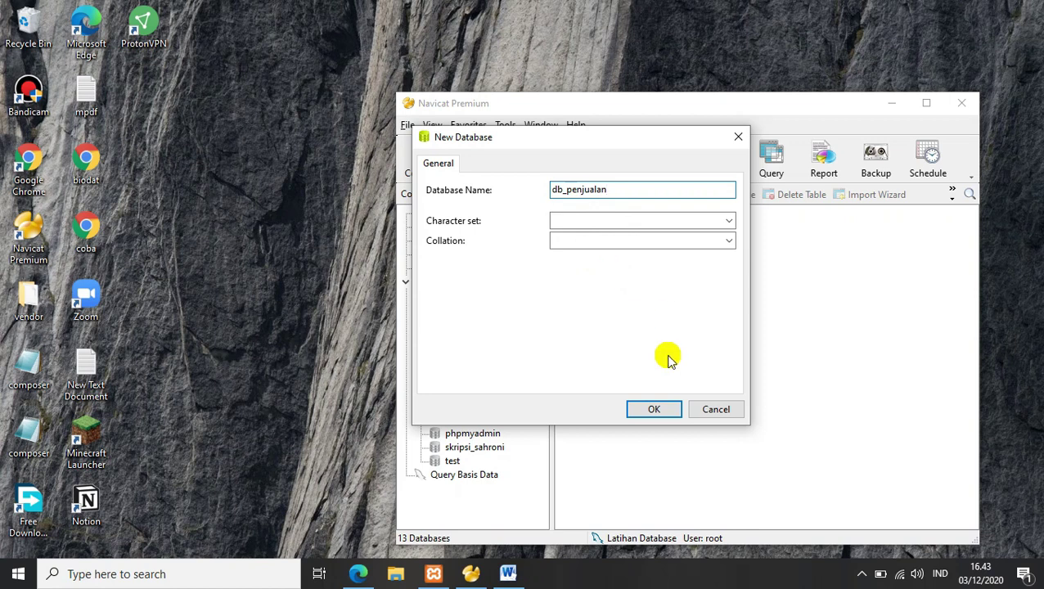
click(658, 409)
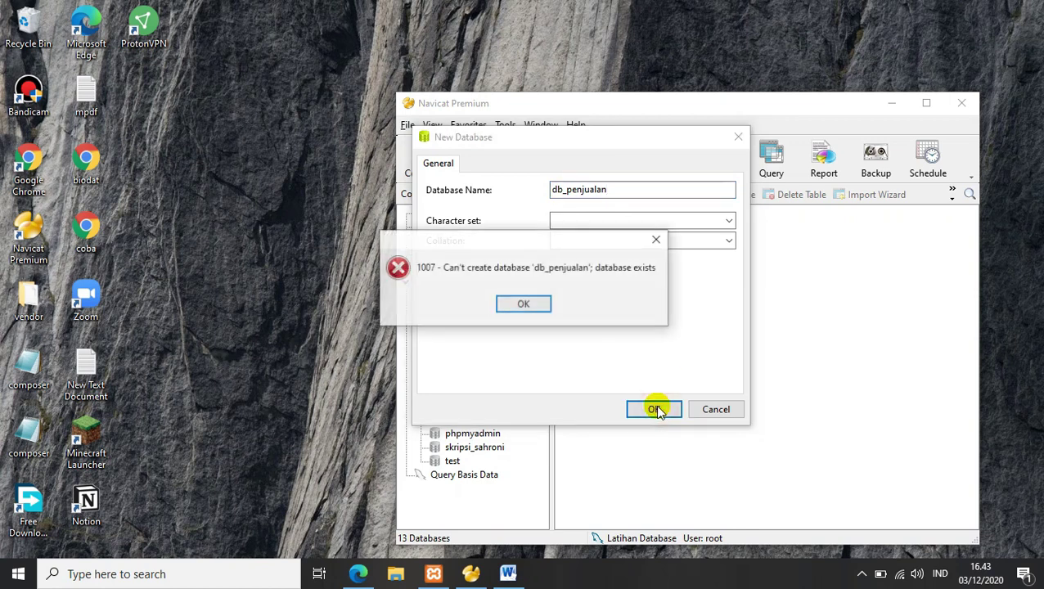
click(532, 304)
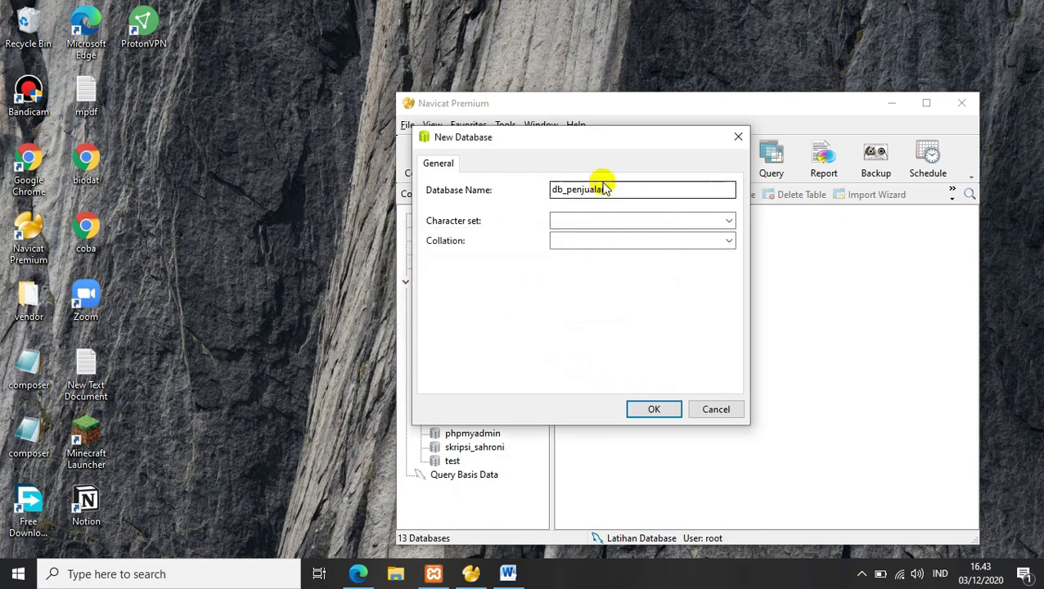
Step: Change the database name to db_commerce and create it
drag(623, 189, 566, 197)
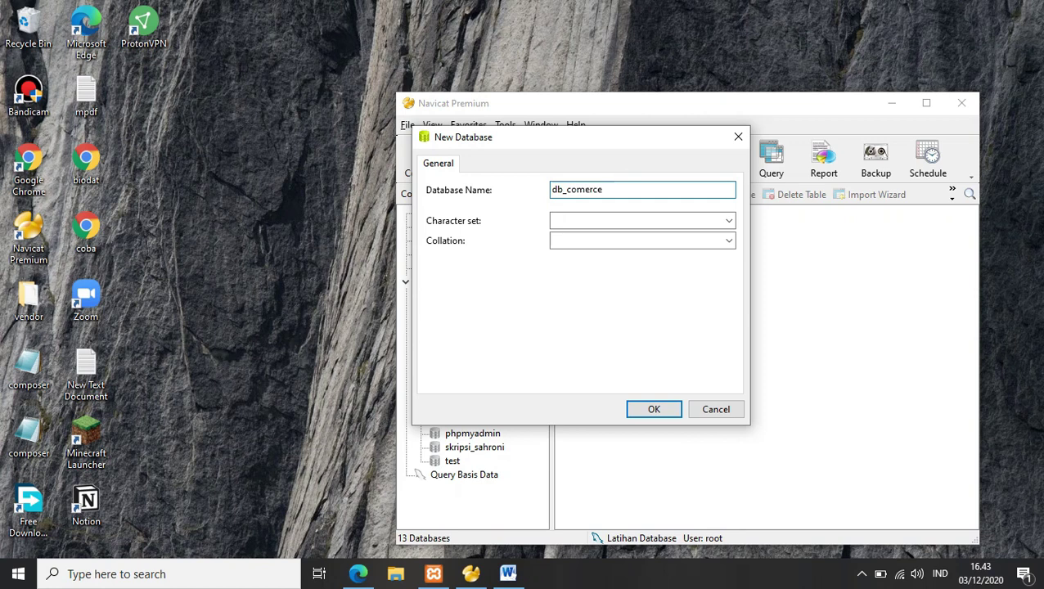
click(583, 189)
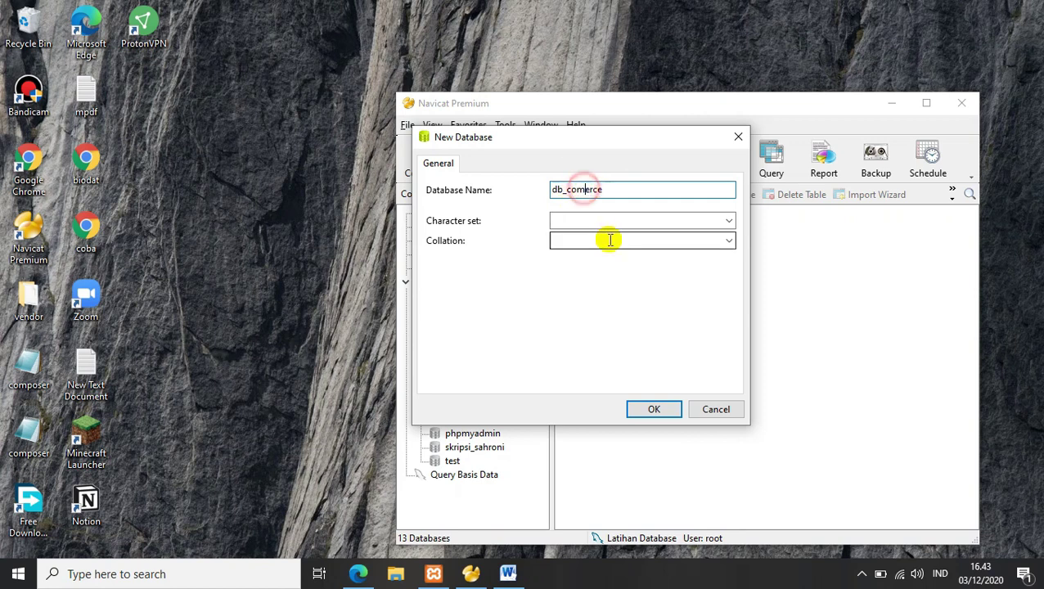
text(m)
click(650, 409)
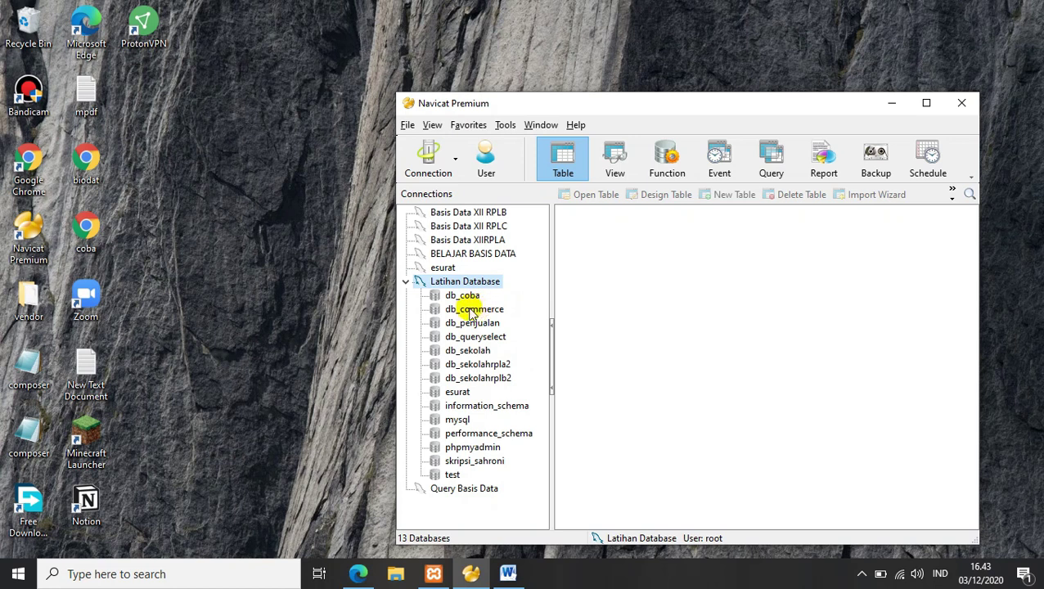
Step: Open db_commerce and start a new blank table design in it
click(464, 309)
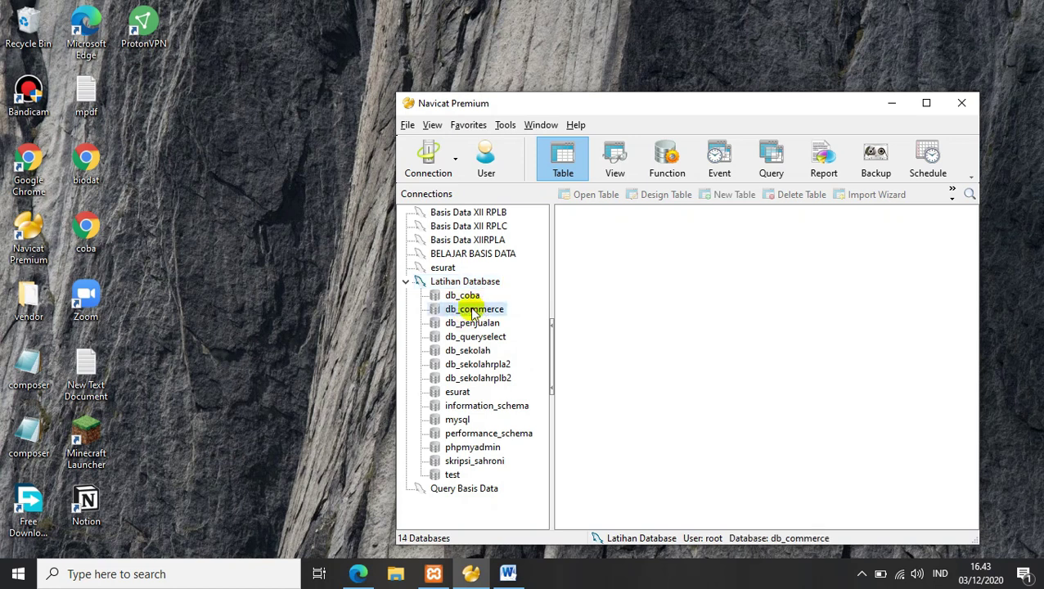
double_click(439, 309)
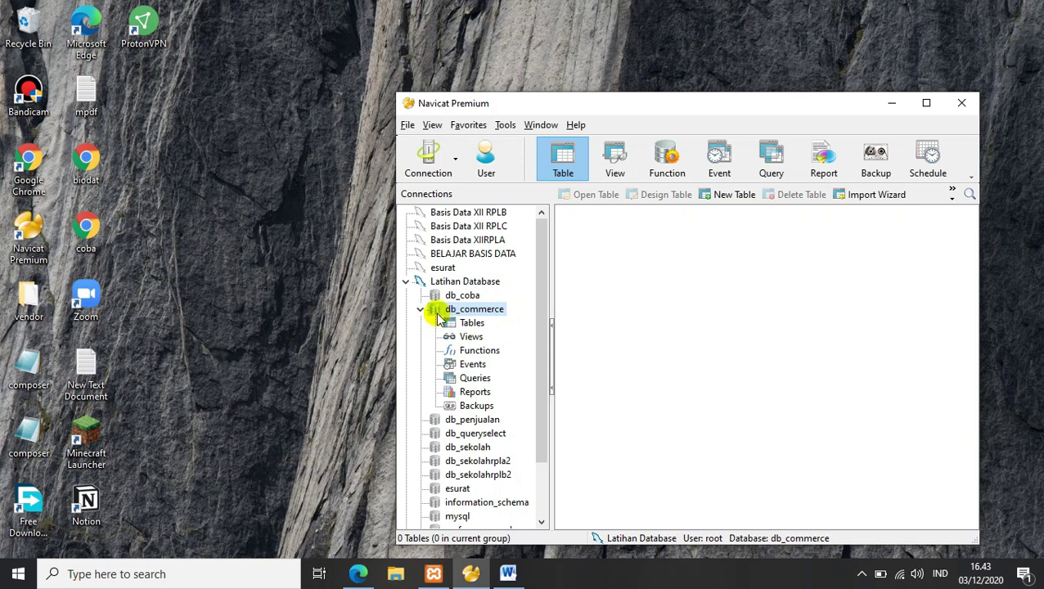
click(711, 196)
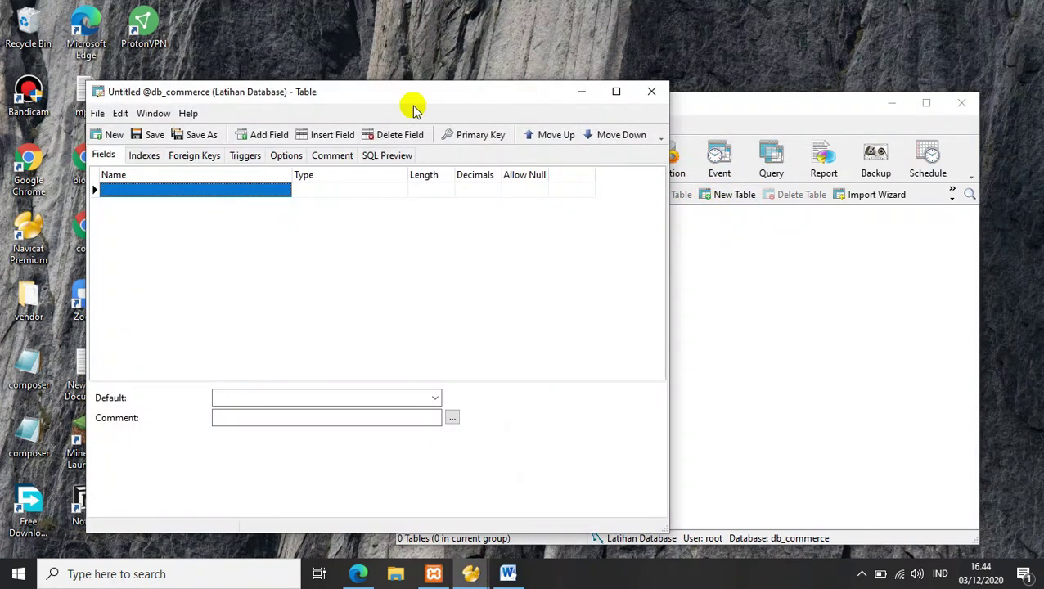
Step: Define the first field id_pelanggan as varchar, length 11, with Allow Null unchecked
drag(391, 93, 587, 66)
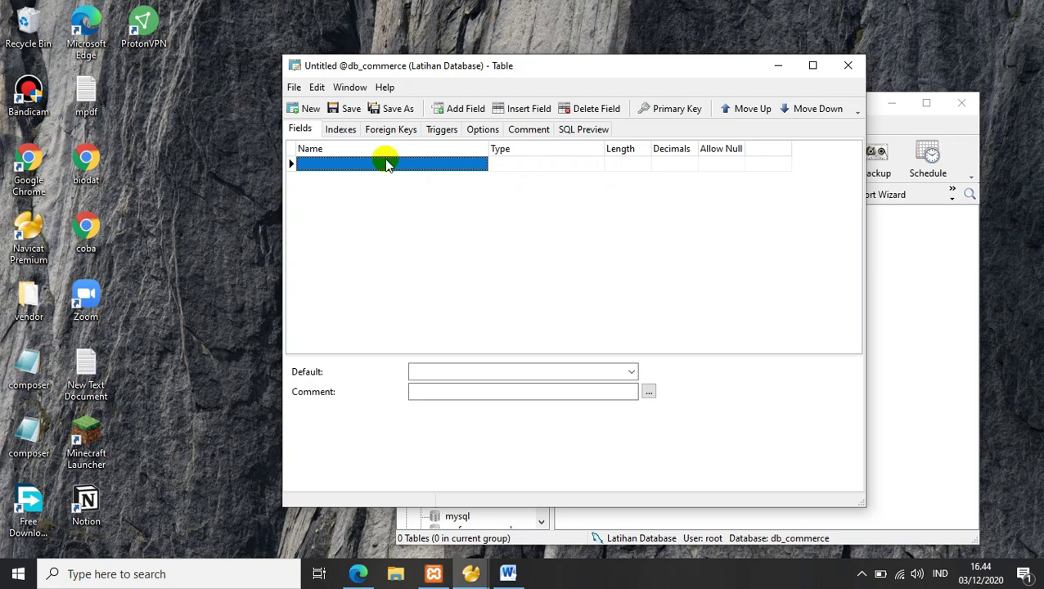
click(363, 167)
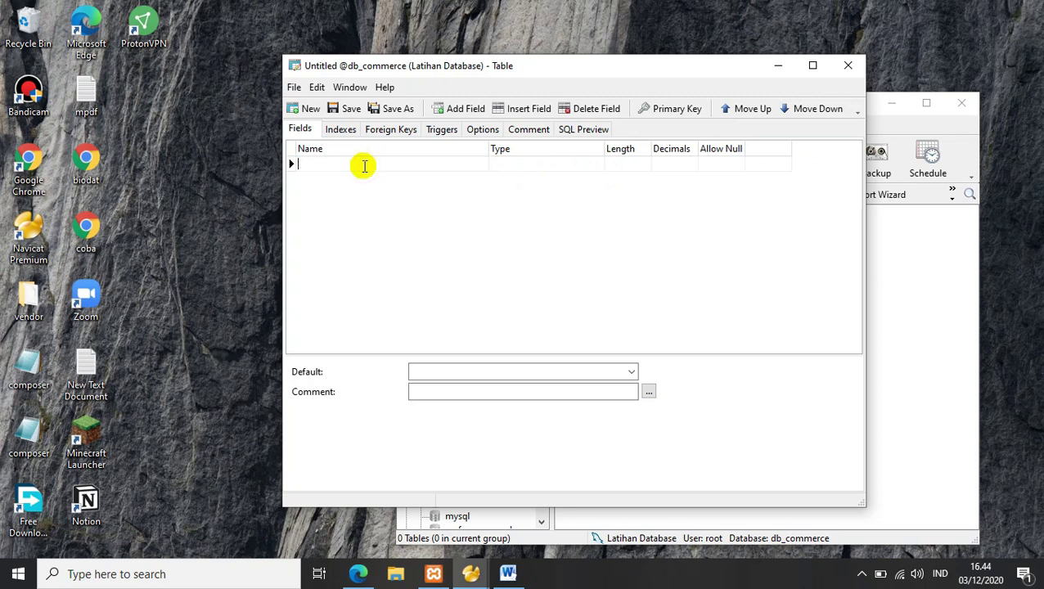
text(id_pelanggan)
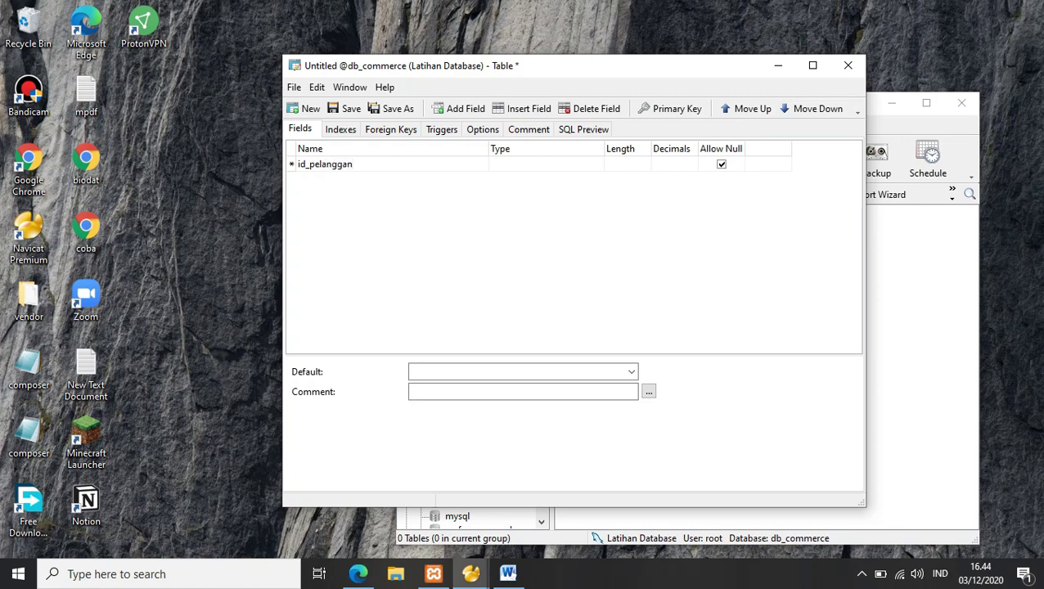
click(517, 163)
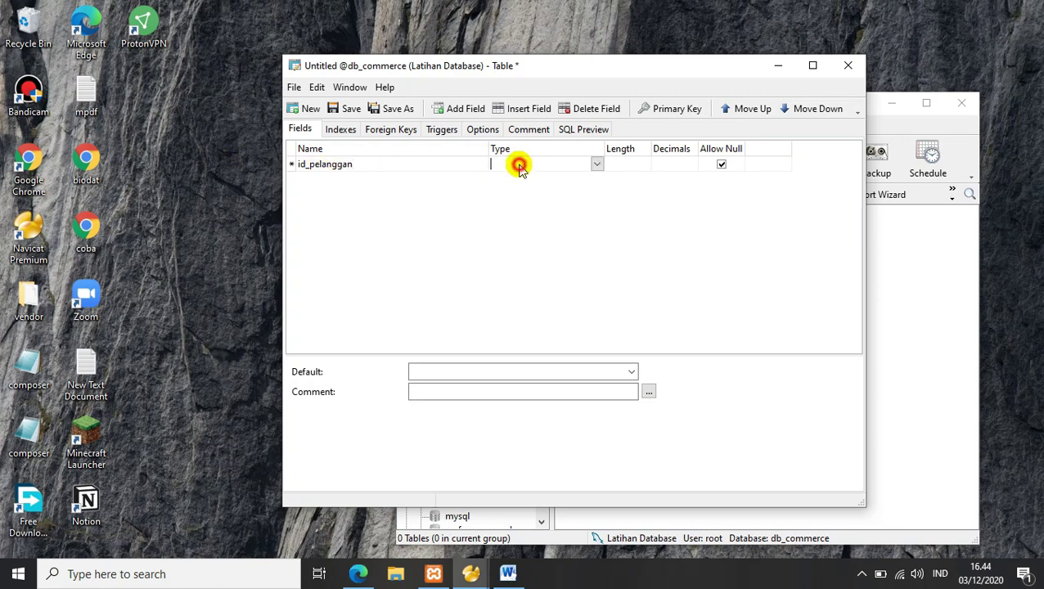
text(varchar)
click(505, 179)
click(627, 161)
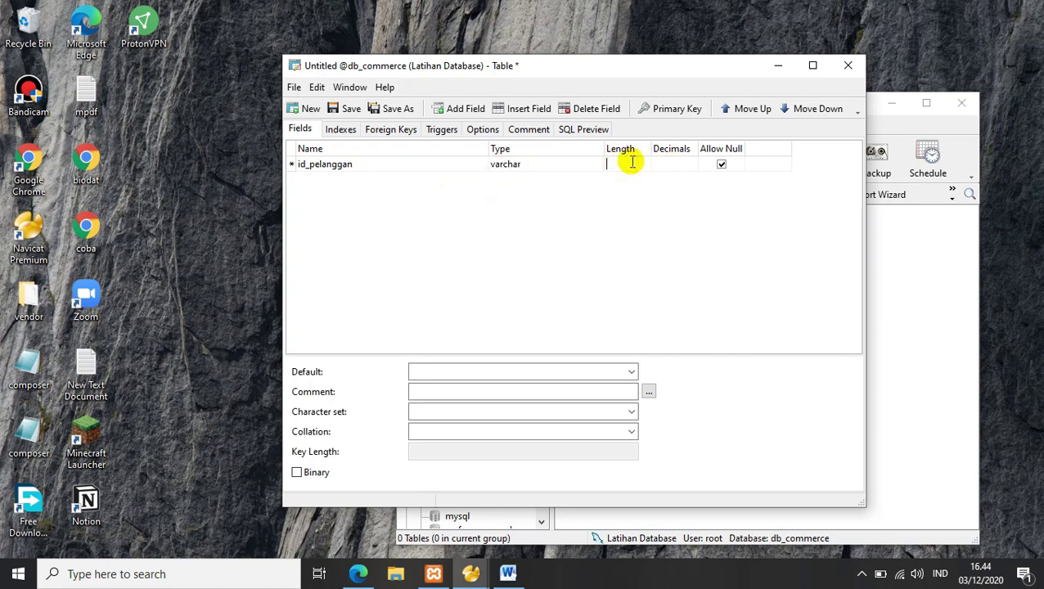
text(11)
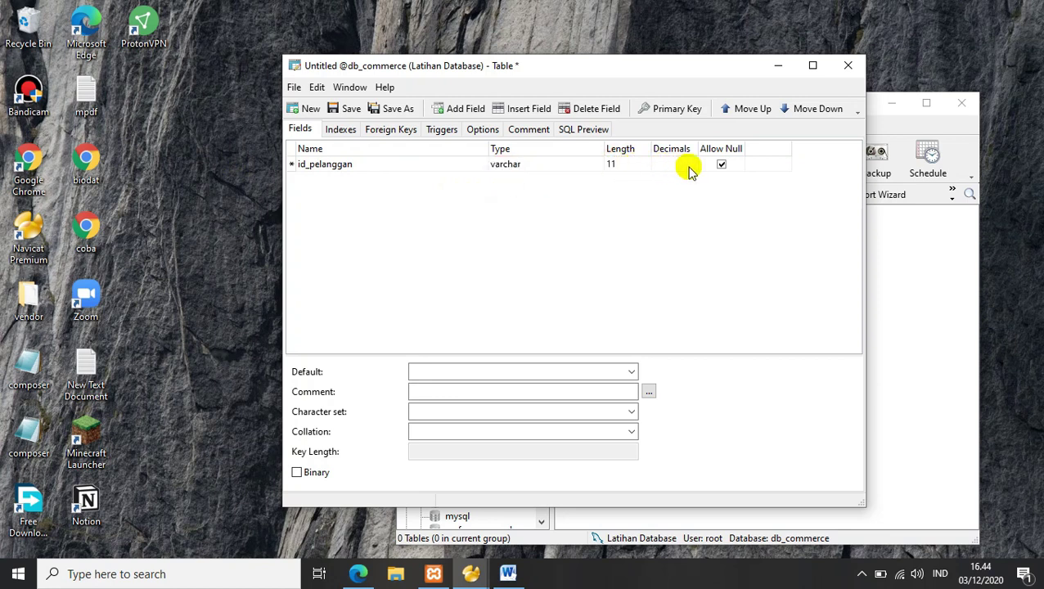
click(664, 171)
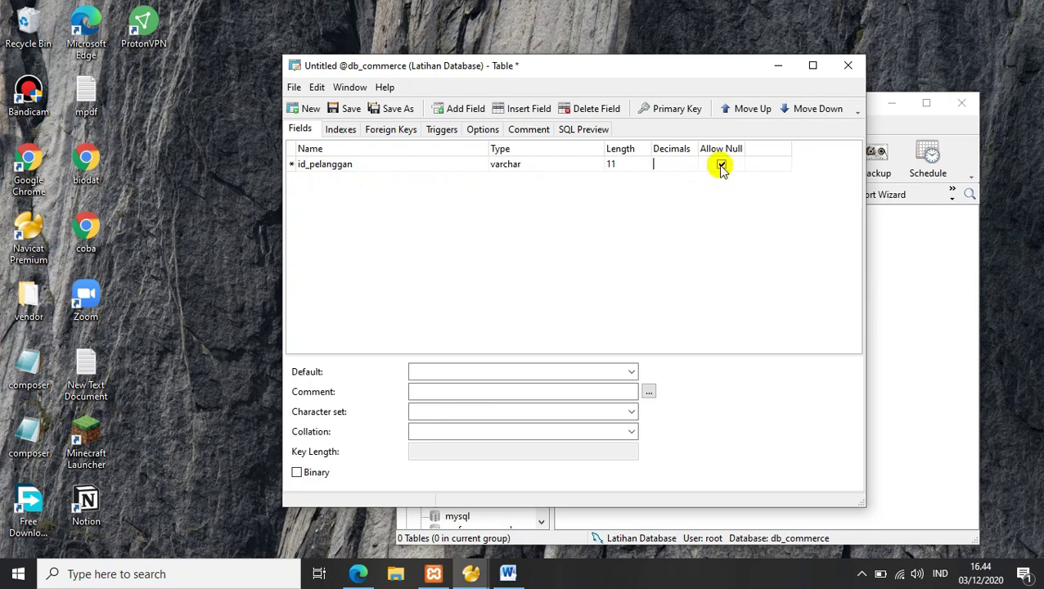
click(721, 166)
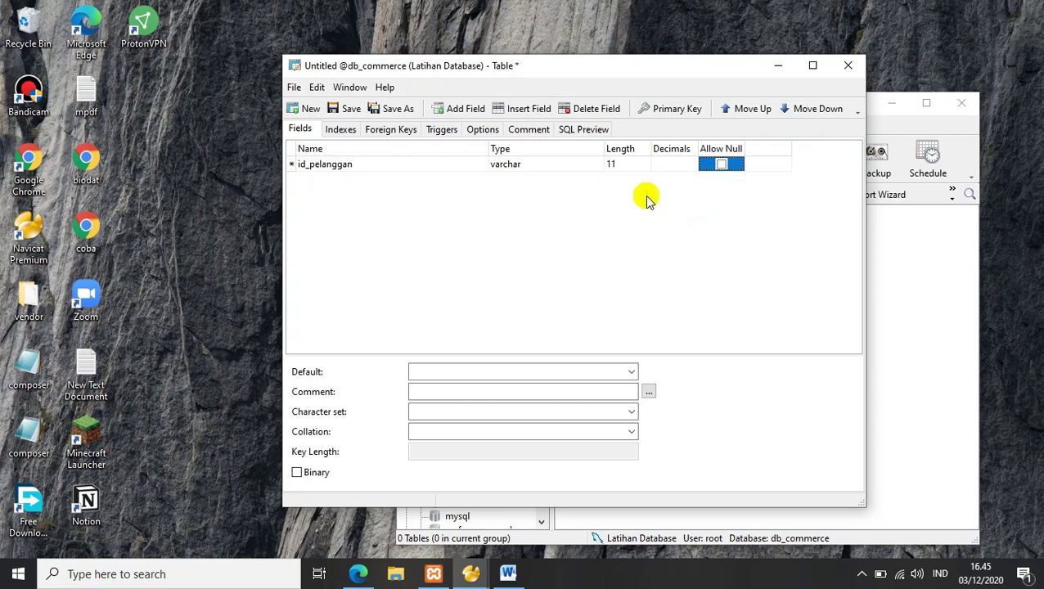
Step: Add field nm_pelanggan as varchar, length 15, not allowing nulls
click(455, 113)
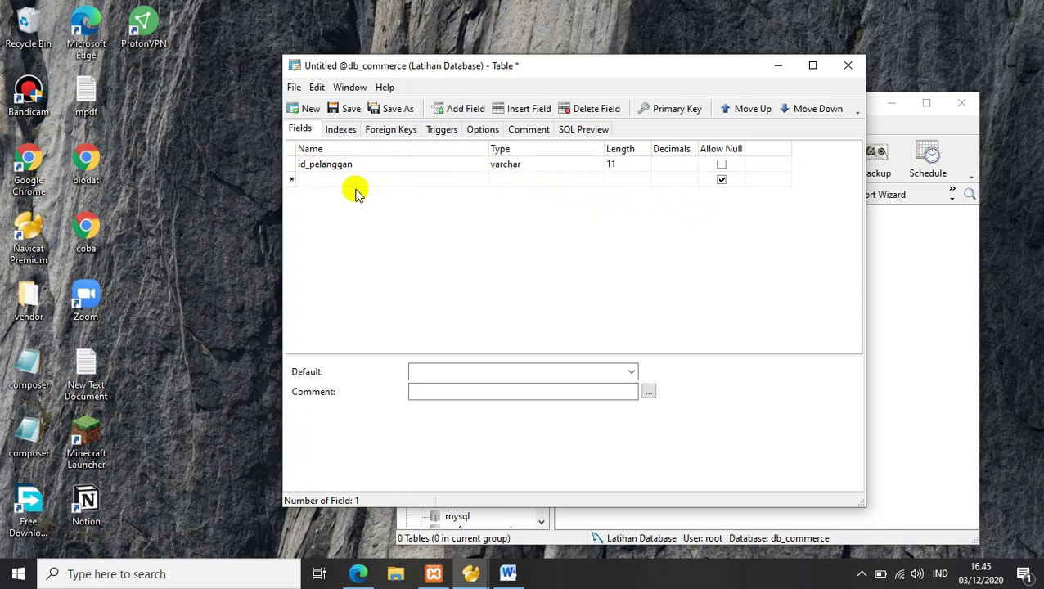
text(nm_pelanggan)
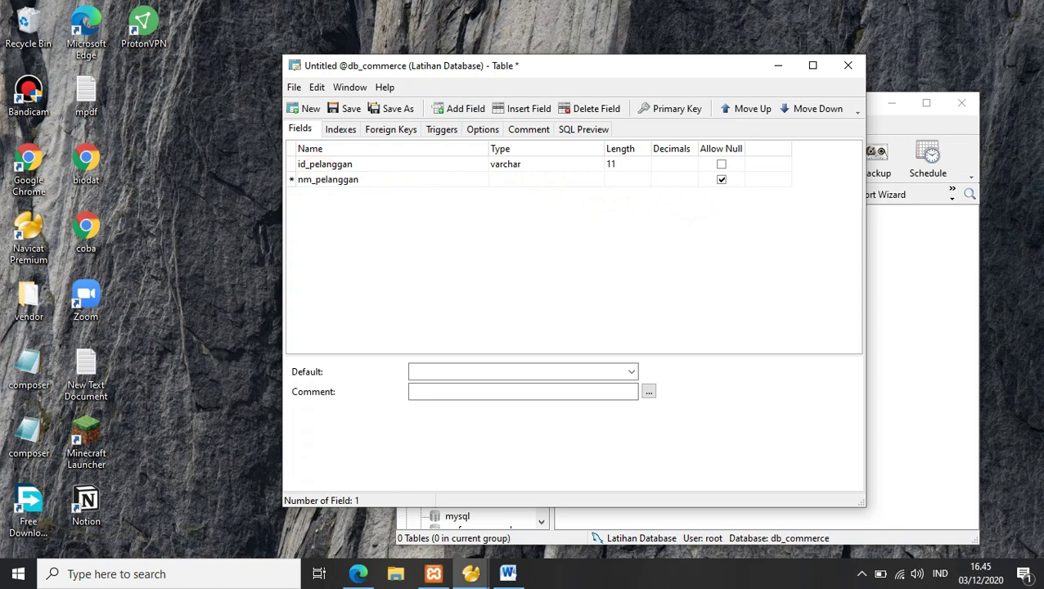
click(505, 179)
click(597, 179)
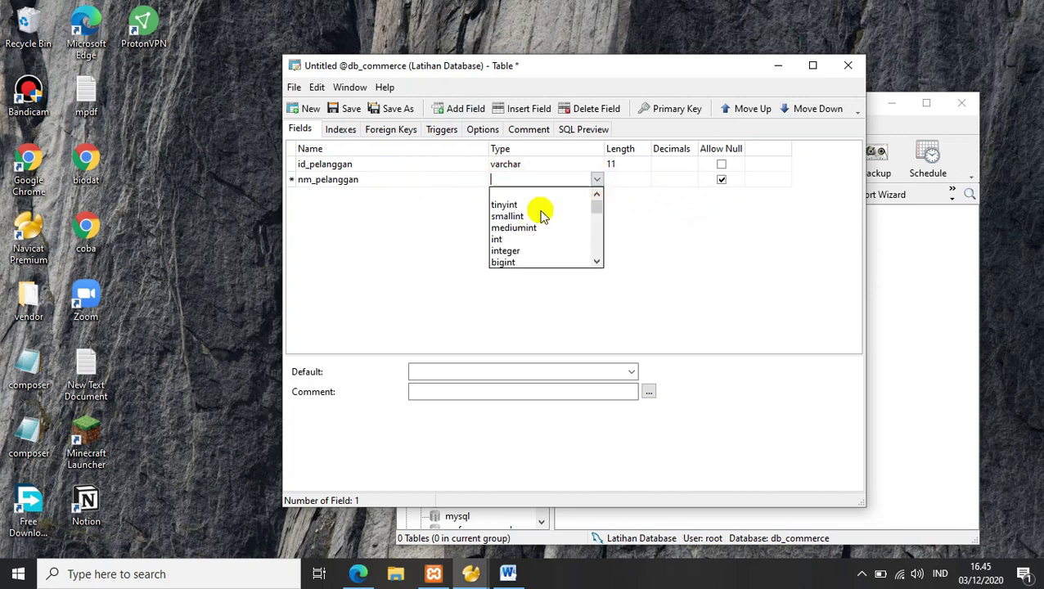
text(varchar)
click(528, 198)
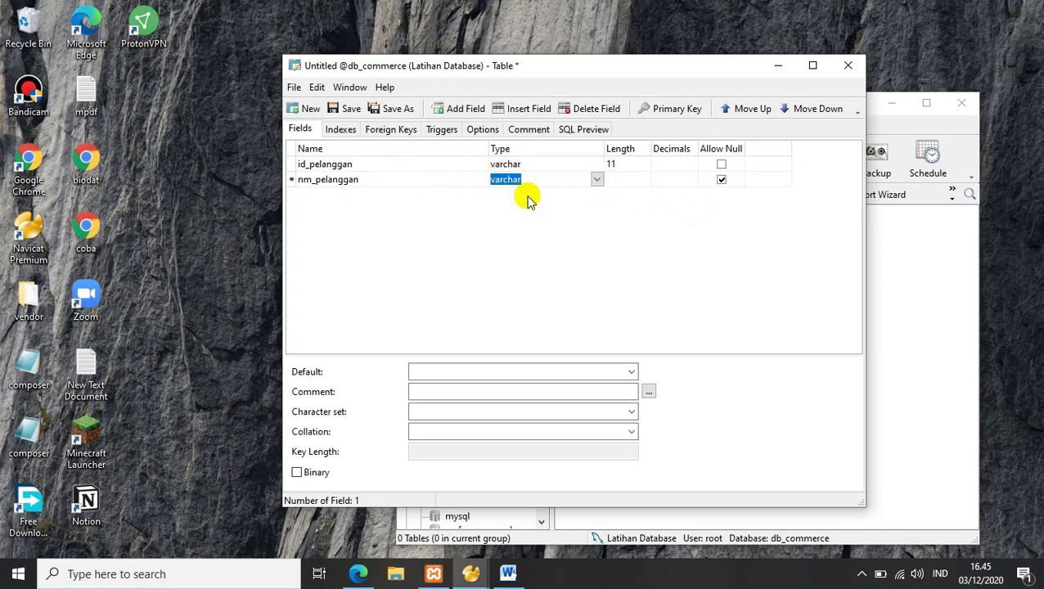
click(622, 175)
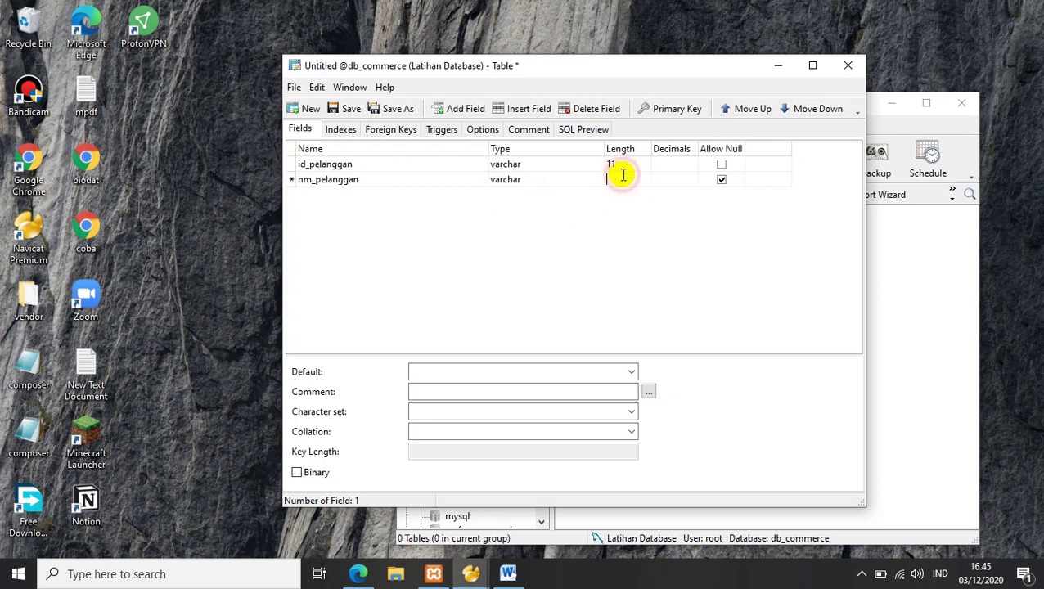
text(15)
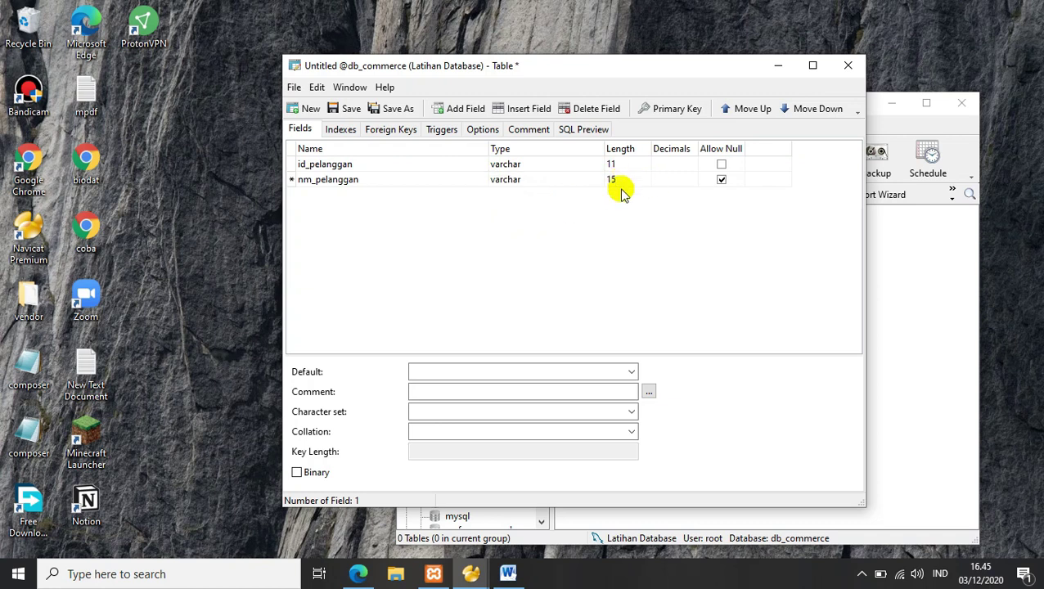
click(723, 180)
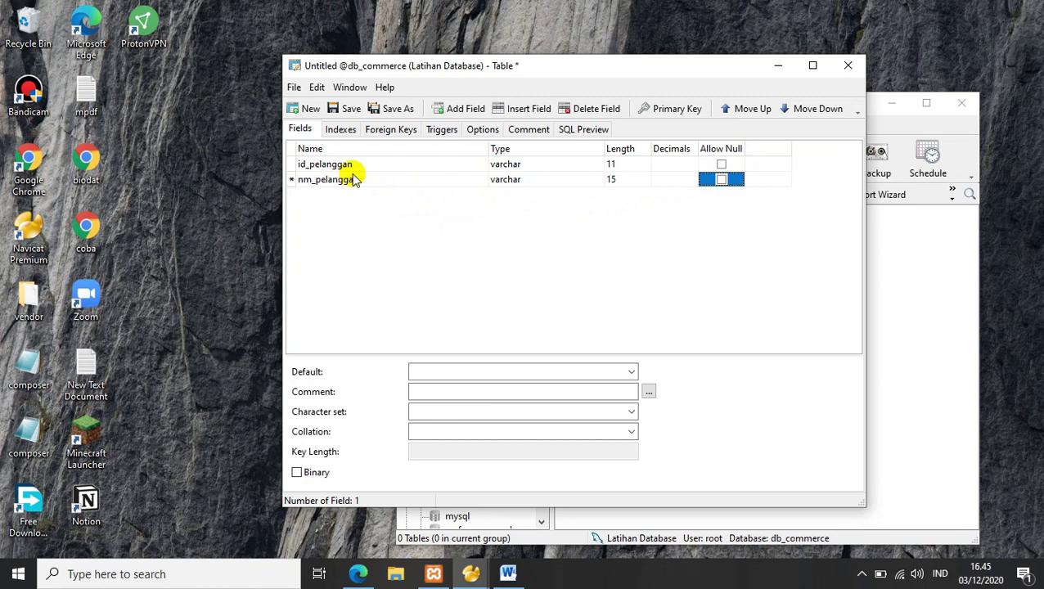
Step: Add field email as varchar, length 35, not allowing nulls
click(464, 107)
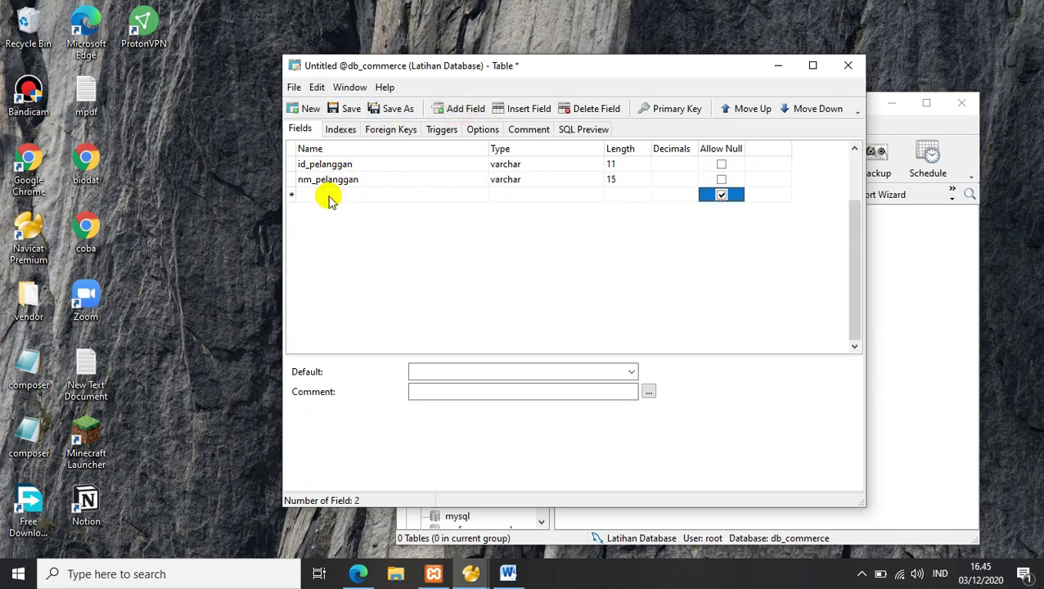
click(329, 198)
text(email)
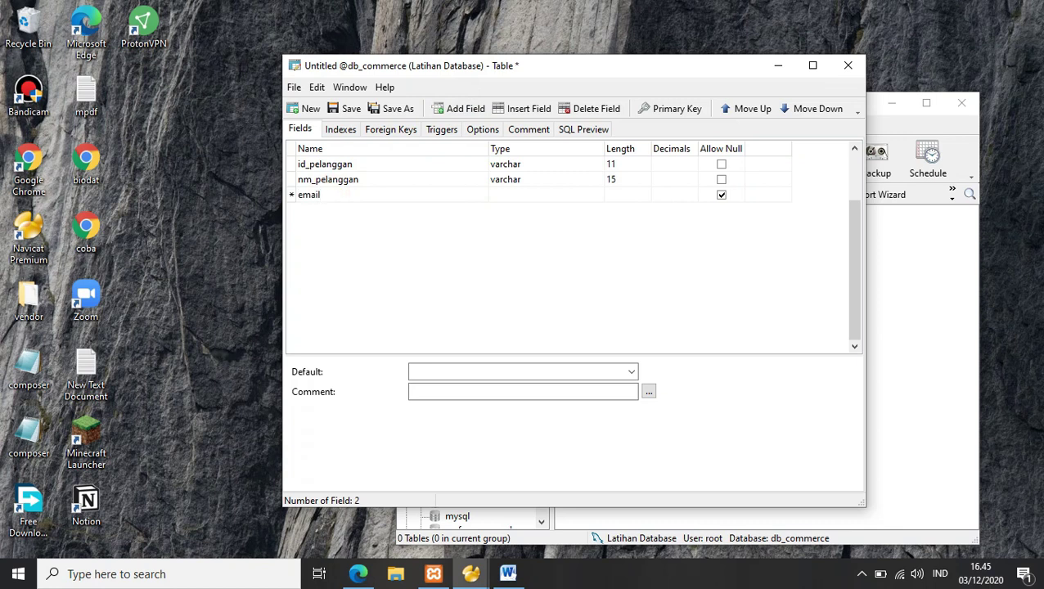
click(494, 180)
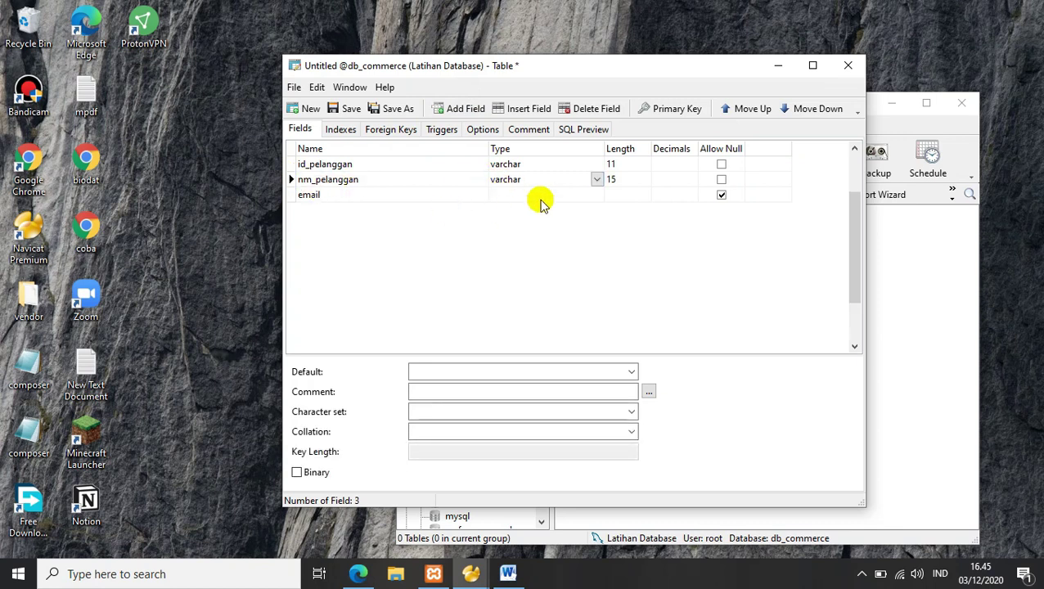
click(533, 195)
text(varchar)
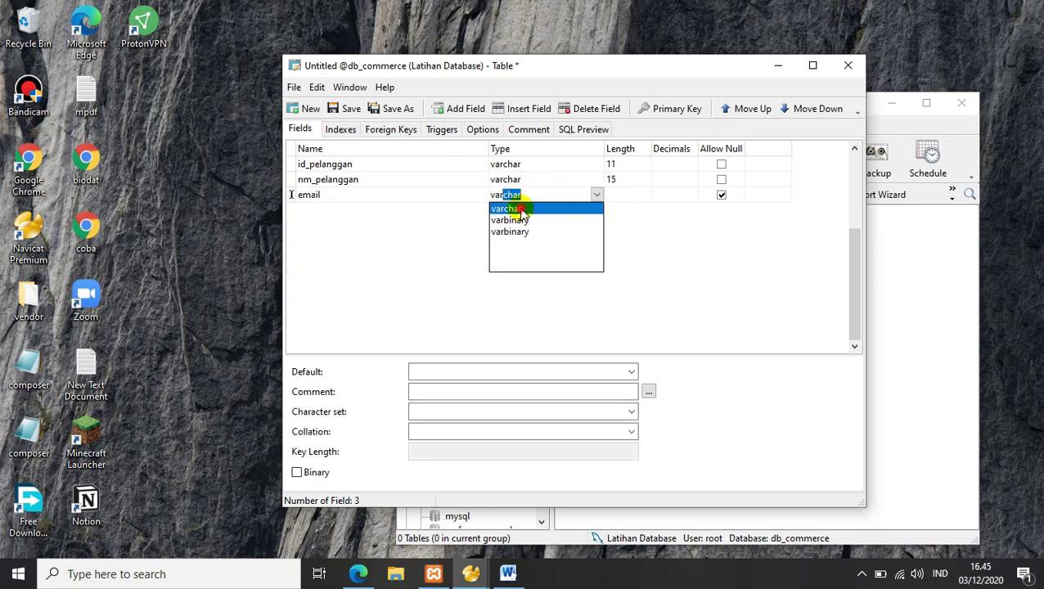
click(520, 210)
click(625, 191)
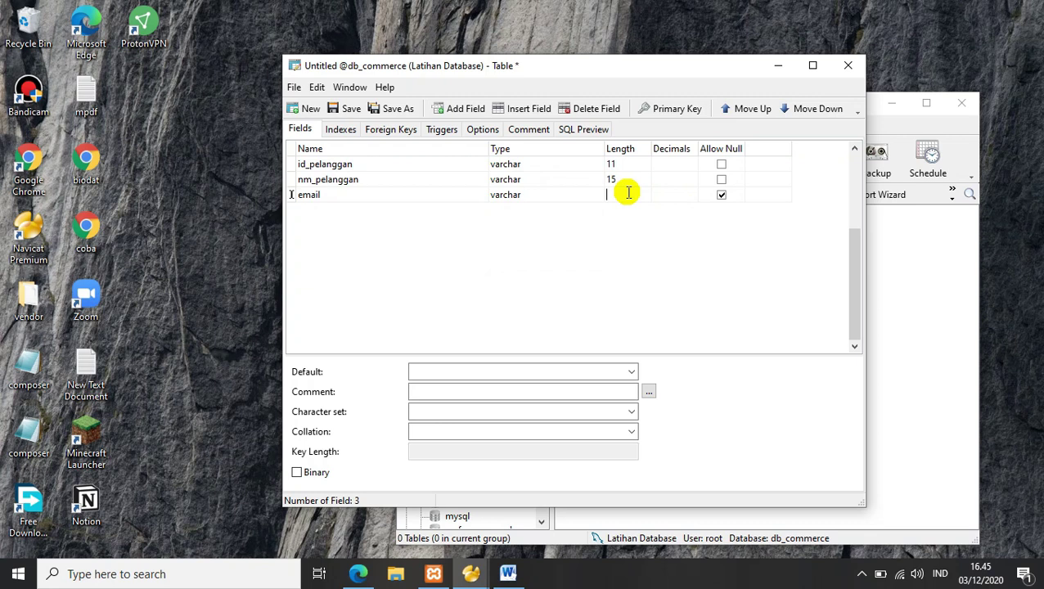
text(35)
click(722, 198)
click(722, 196)
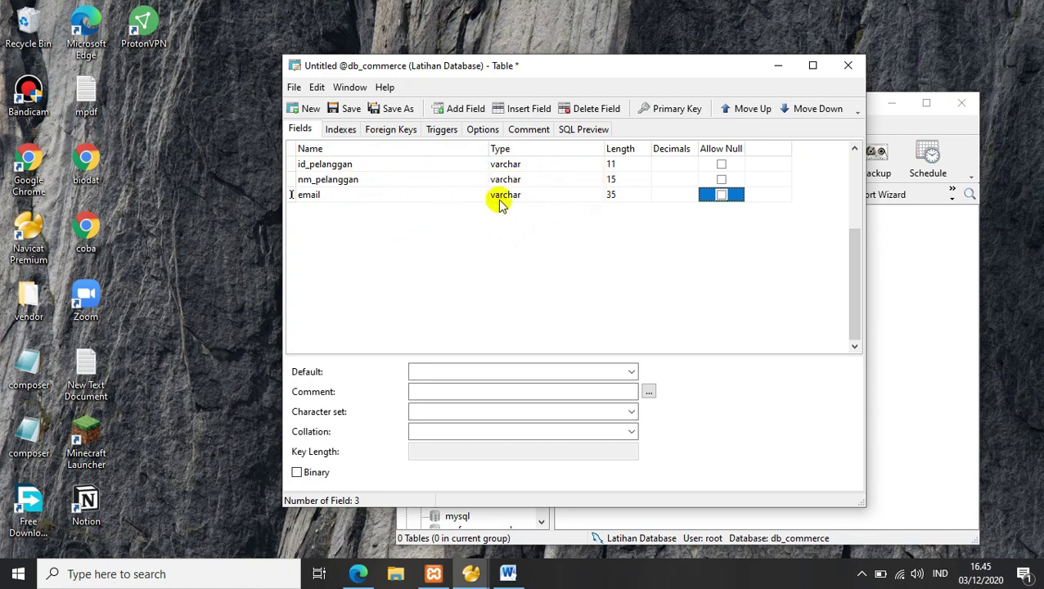
click(302, 163)
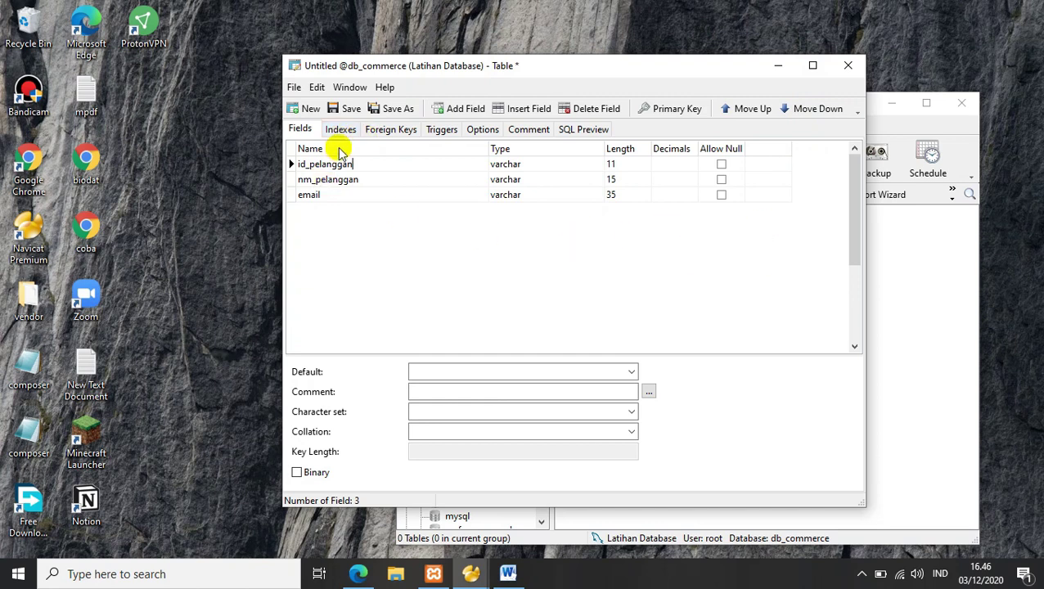
Step: Make id_pelanggan the primary key and save the table as tb_pelanggan
click(673, 110)
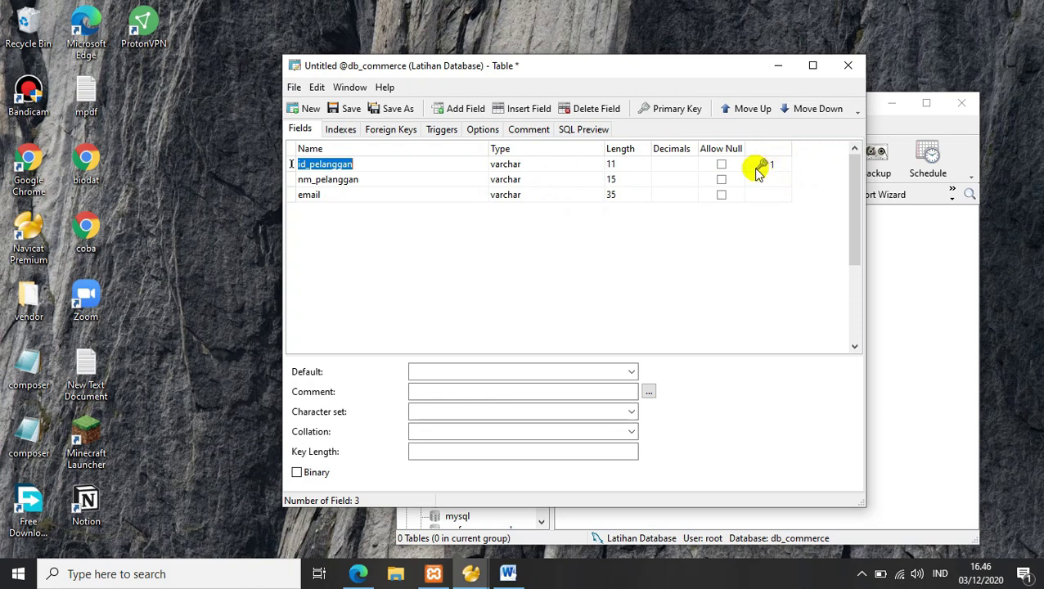
click(335, 109)
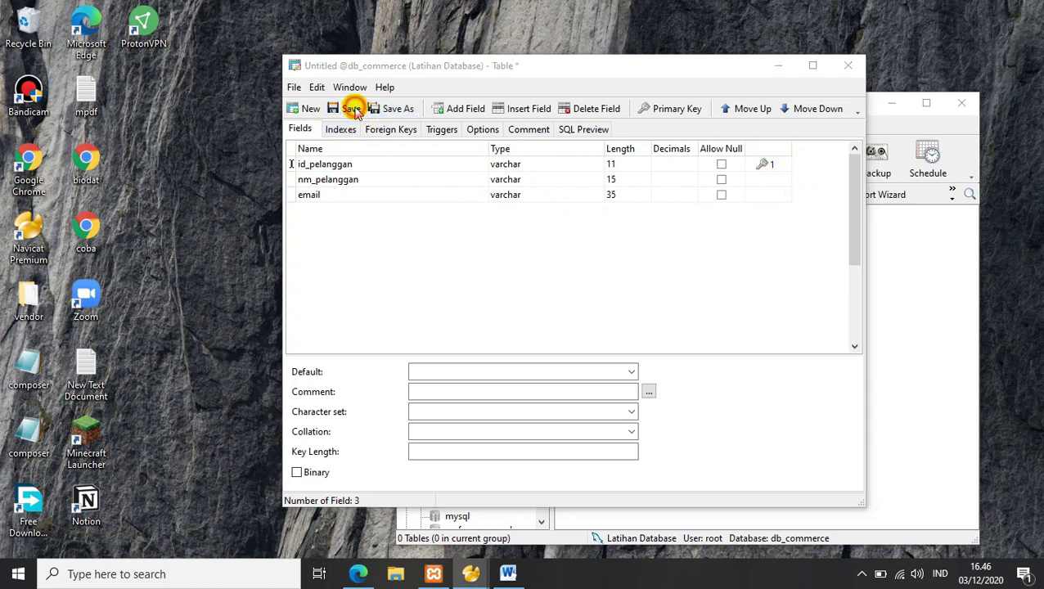
click(403, 235)
drag(408, 215, 414, 193)
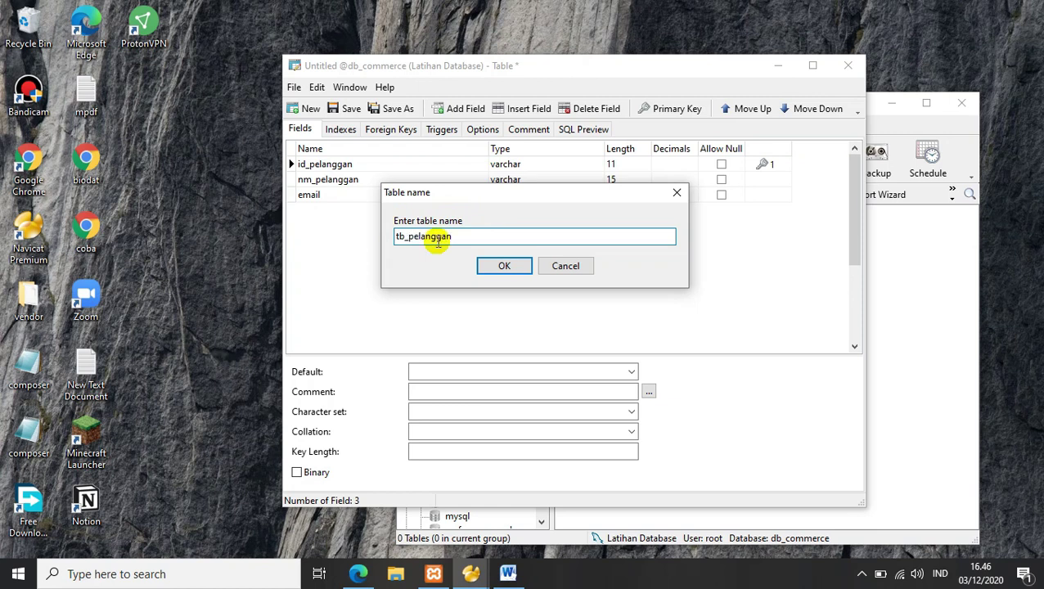
click(495, 266)
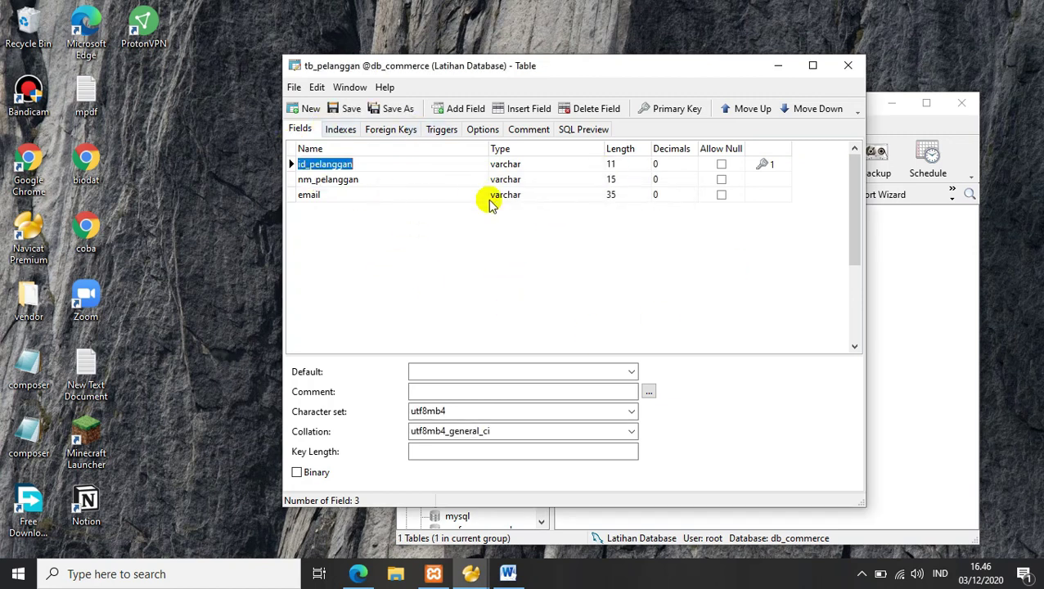
Step: Close the table designer and open tb_pelanggan's data grid
click(847, 65)
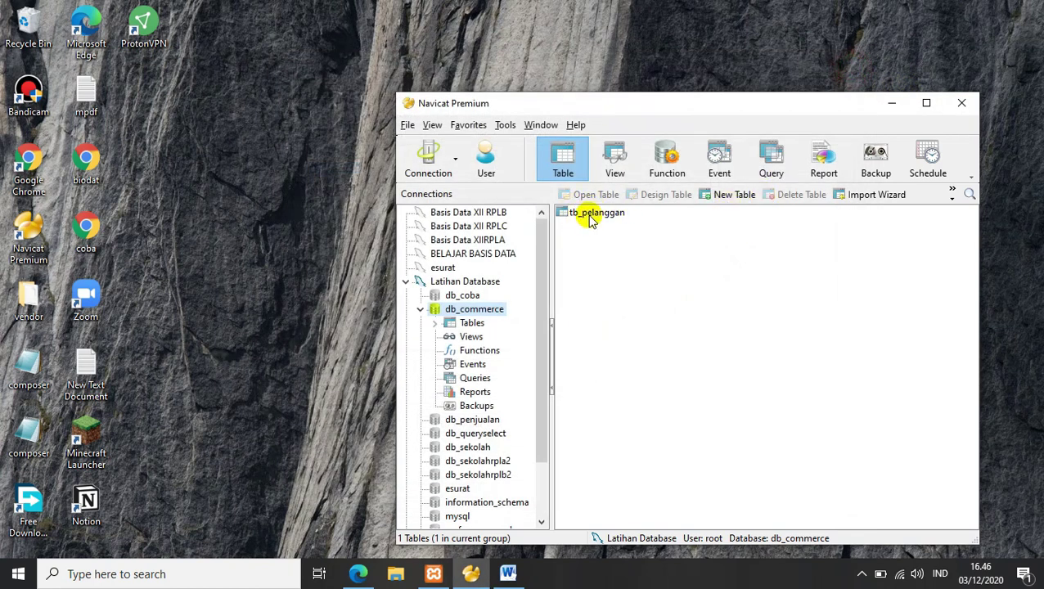
double_click(586, 215)
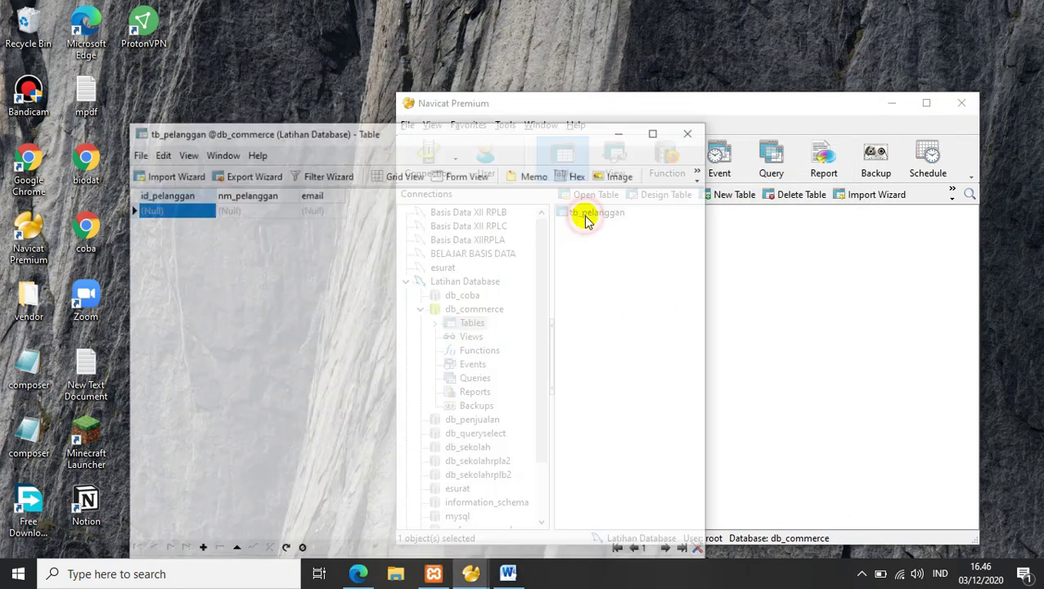
click(231, 124)
drag(429, 79, 564, 63)
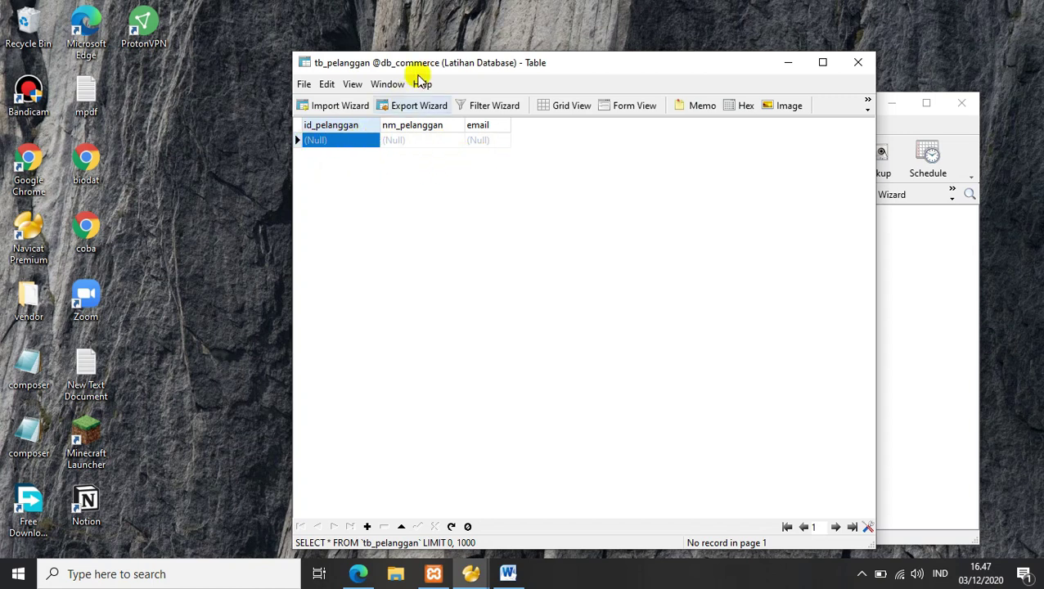
Step: Enter the first customer's ID, name and e-mail, then close the table window
click(325, 143)
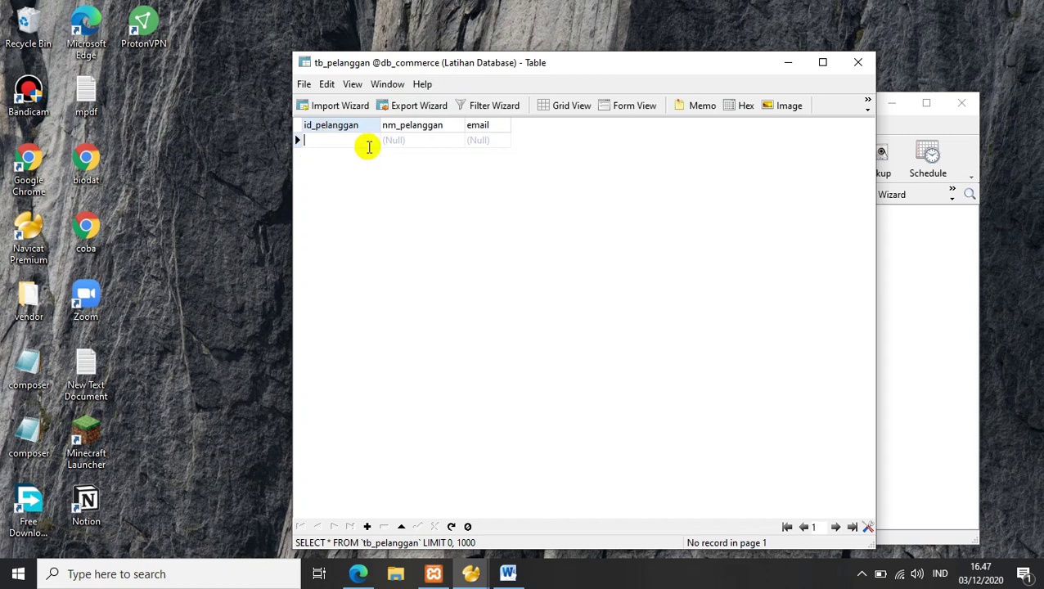
text(P0001)
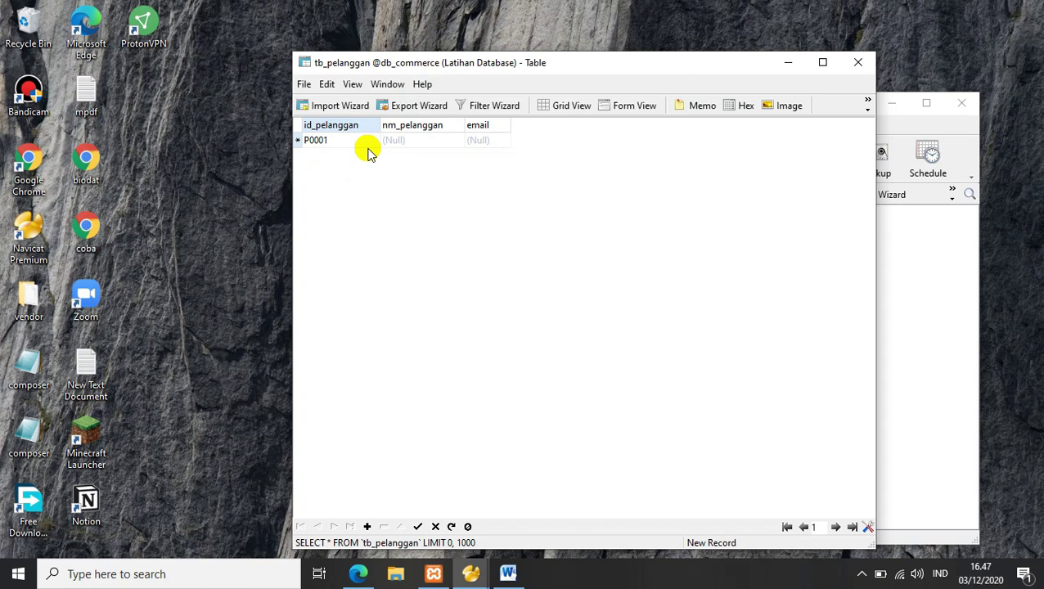
click(405, 143)
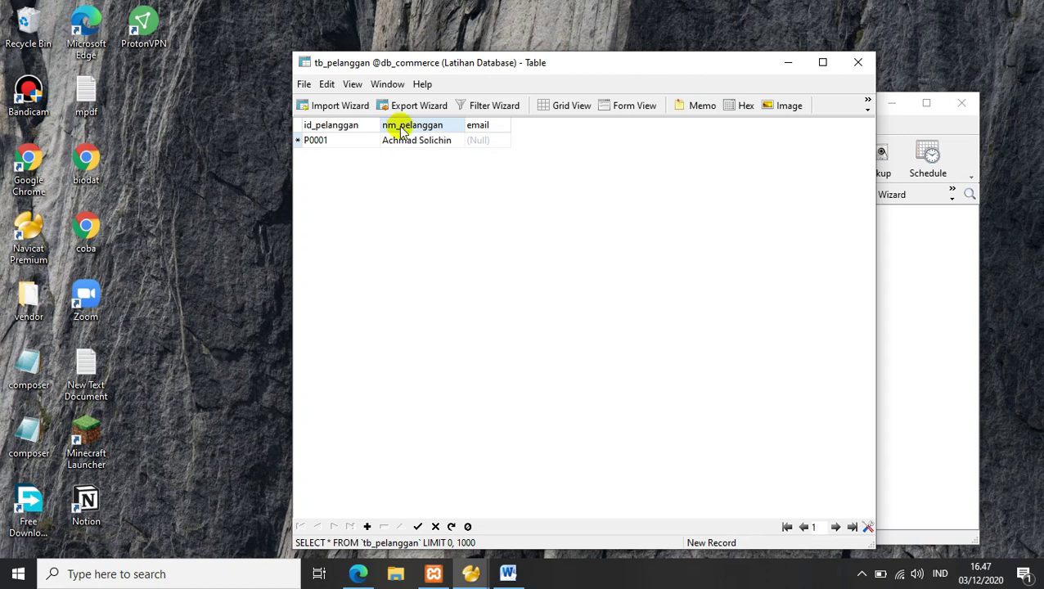
click(488, 141)
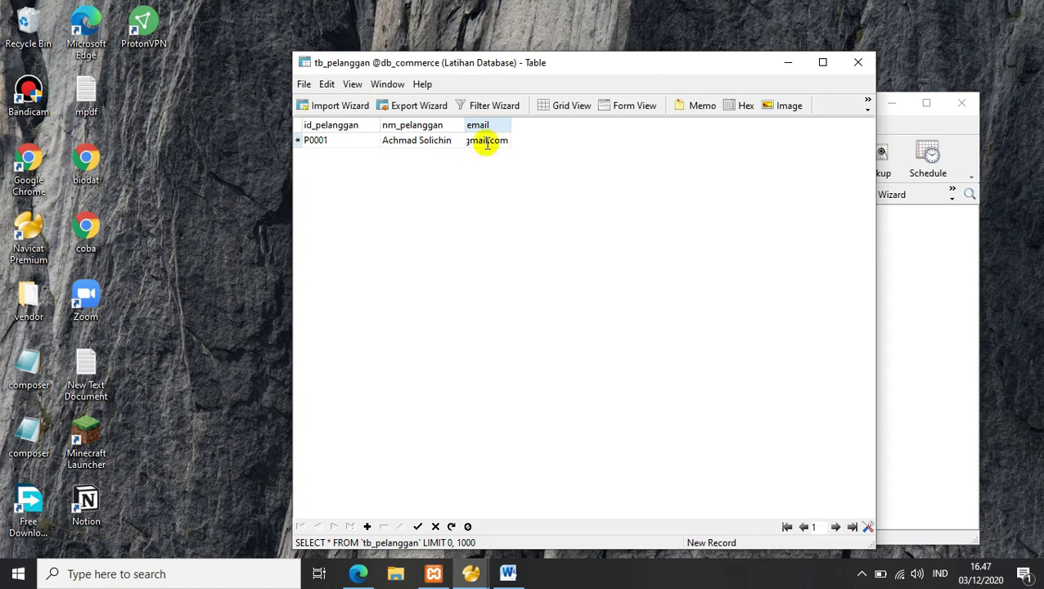
click(484, 185)
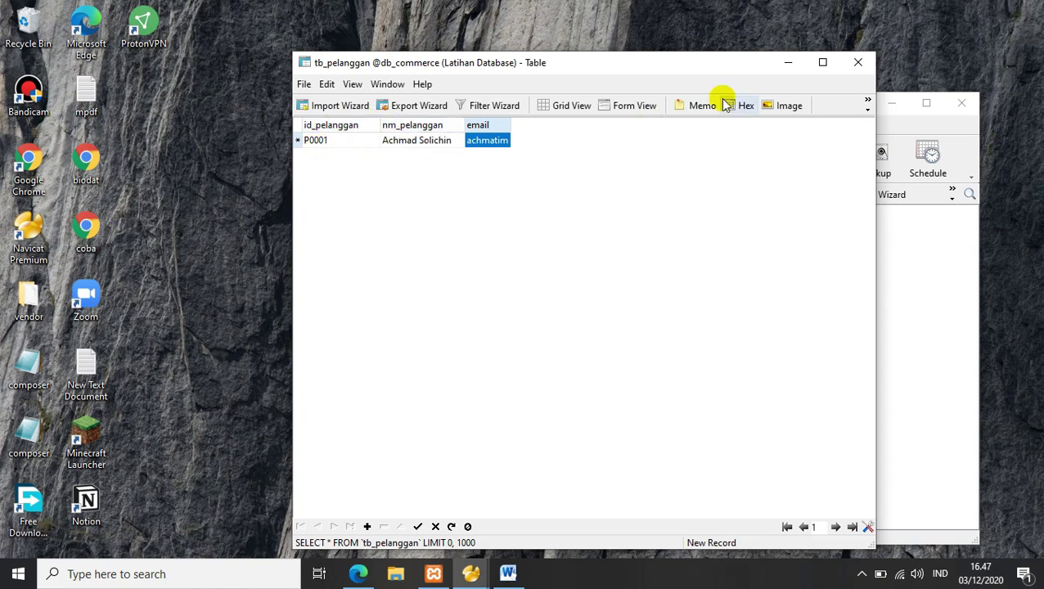
click(854, 66)
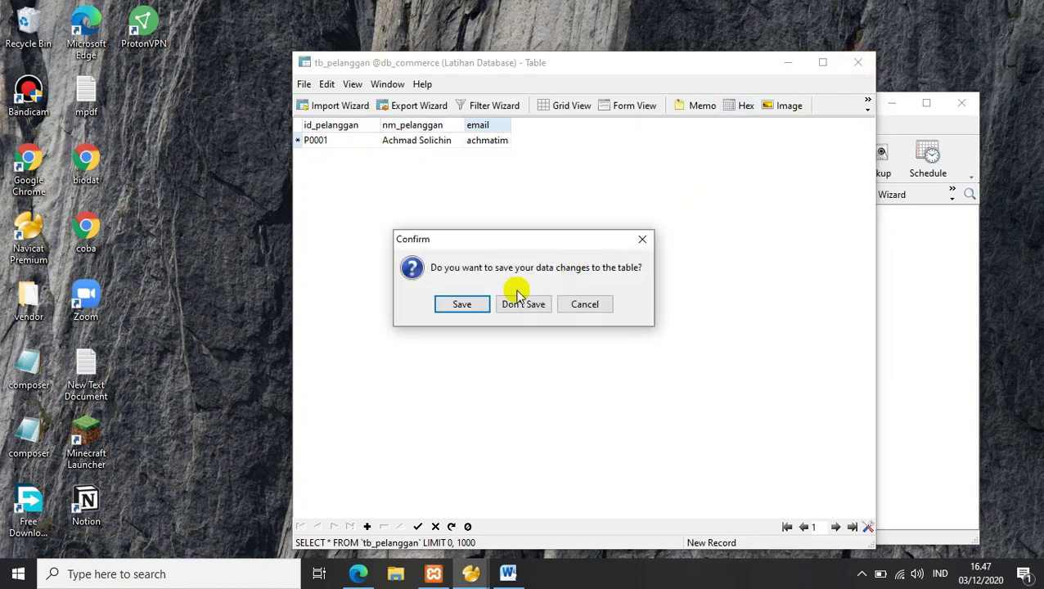
Step: Save the new customer record and open an empty Untitled query editor on db_commerce
click(467, 306)
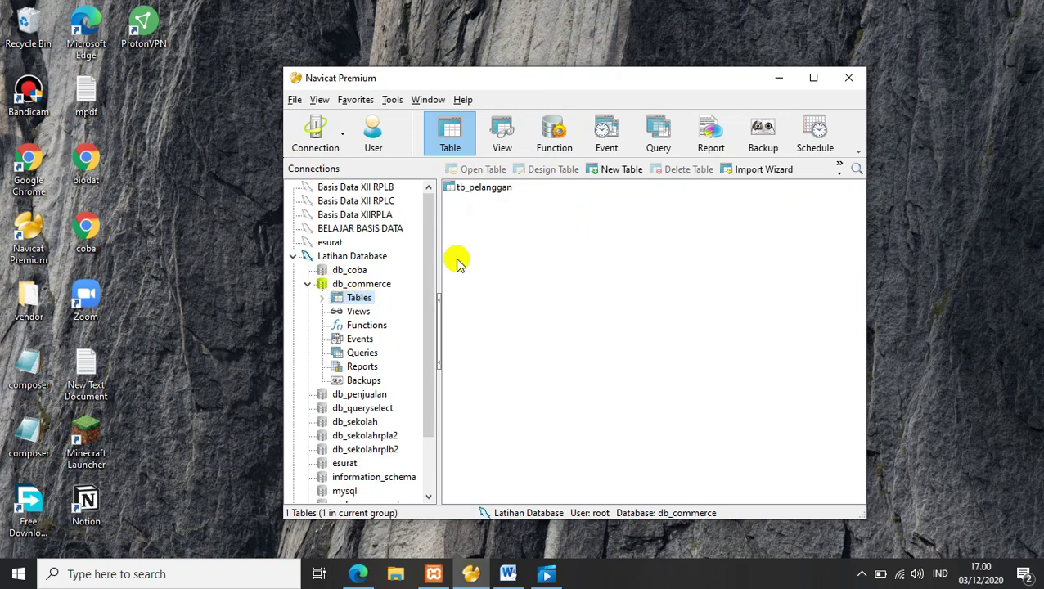
click(657, 133)
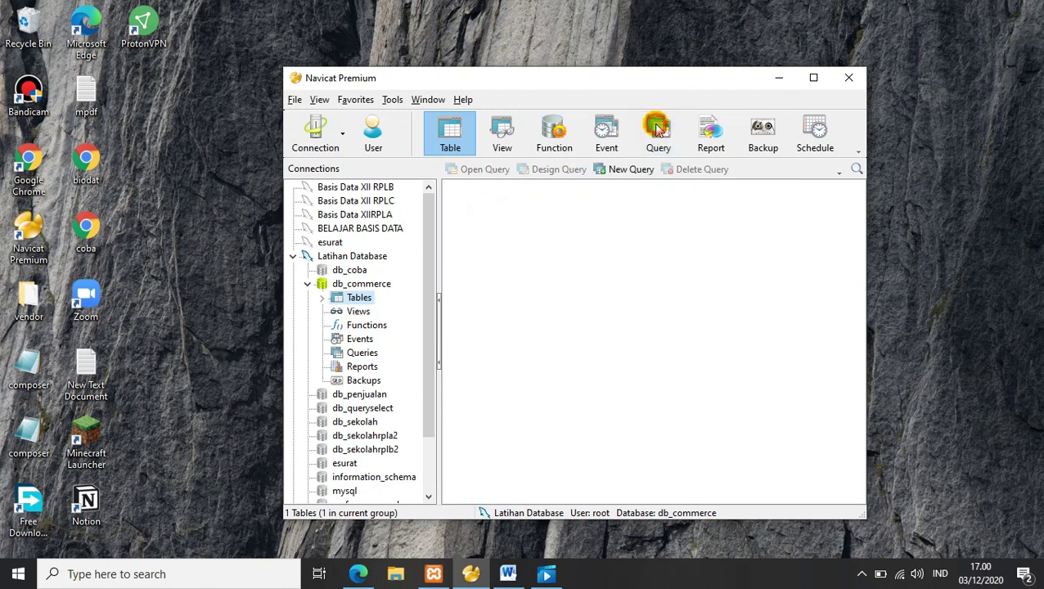
click(612, 171)
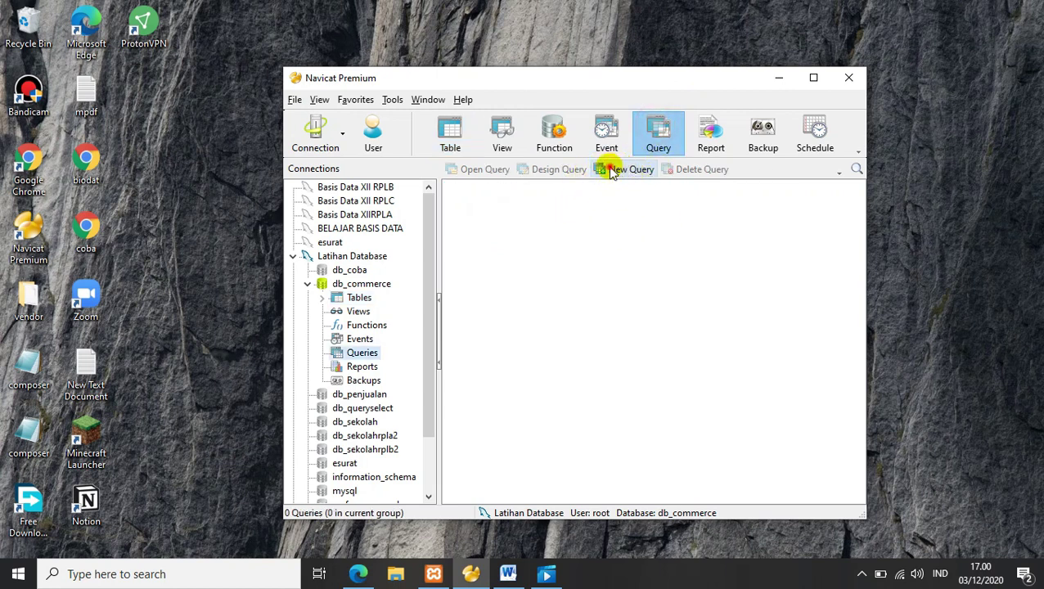
drag(434, 112, 603, 54)
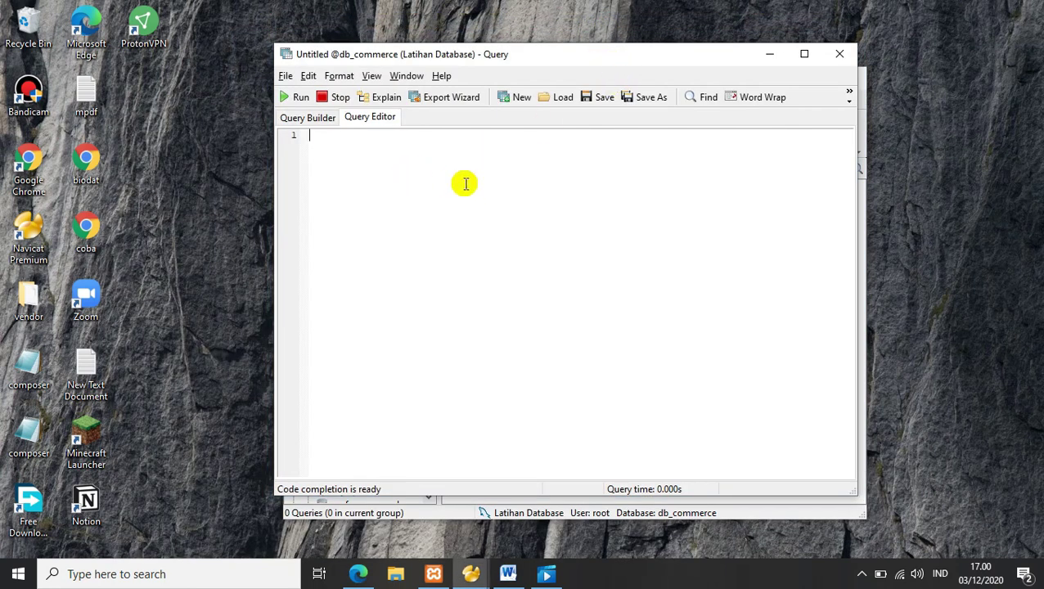
Step: Write and run SELECT * from tb_pelanggan; to list customer P0001 with all three columns
click(336, 142)
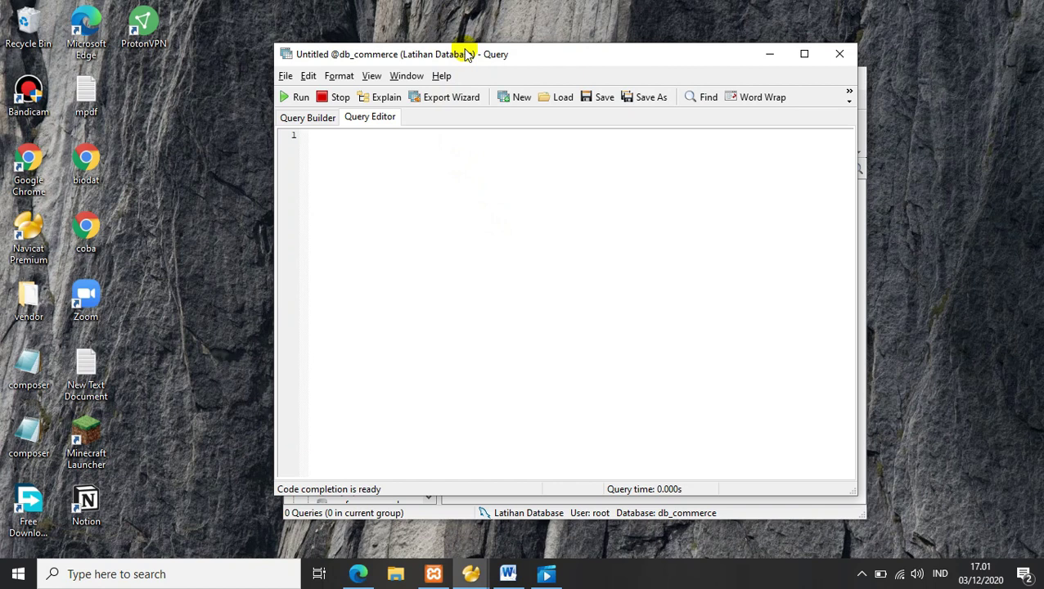
text(el)
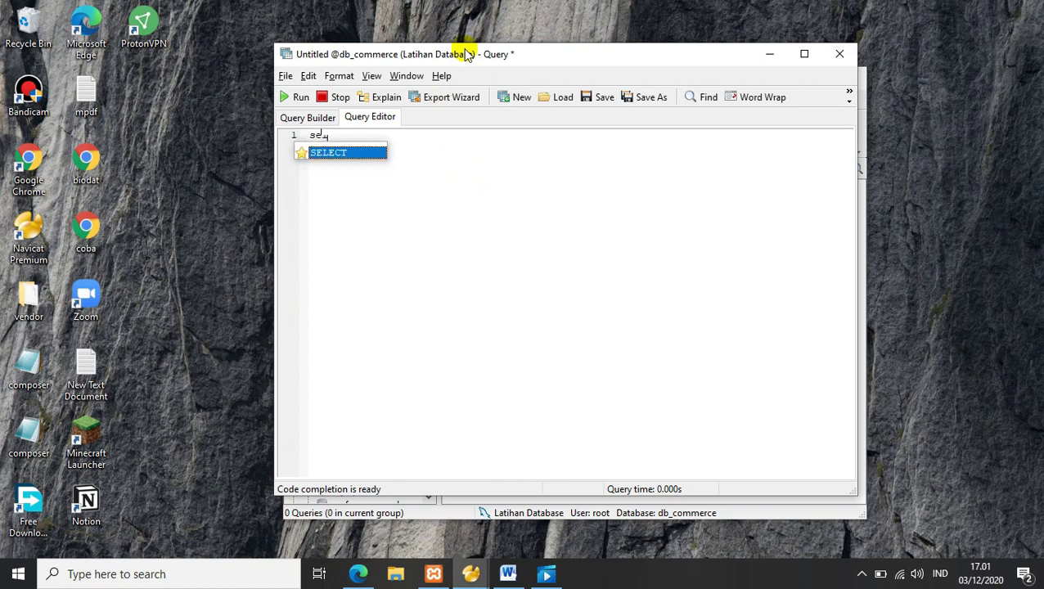
key(Return)
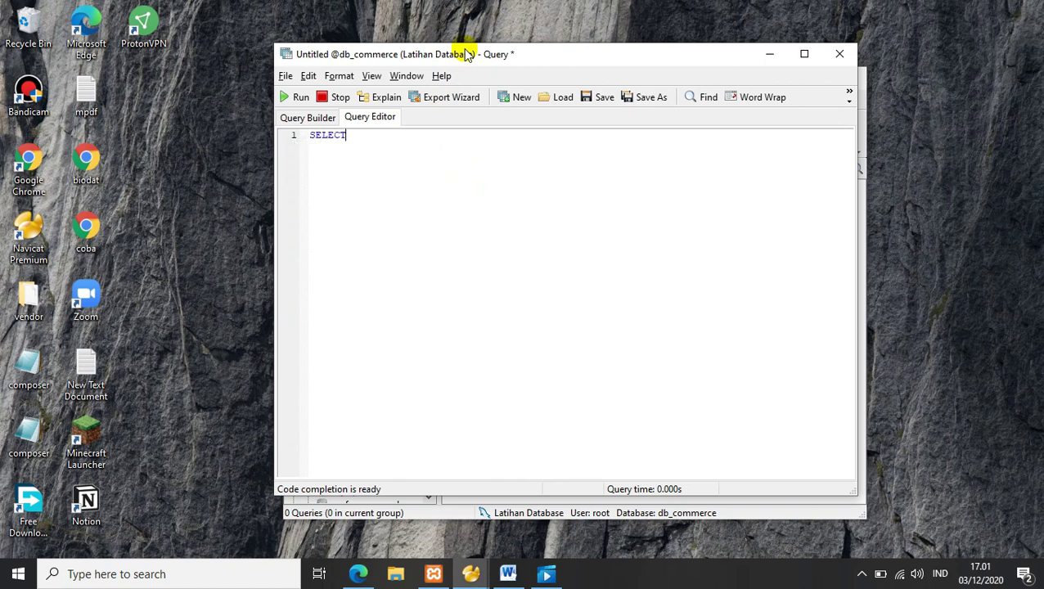
text(* from tb_)
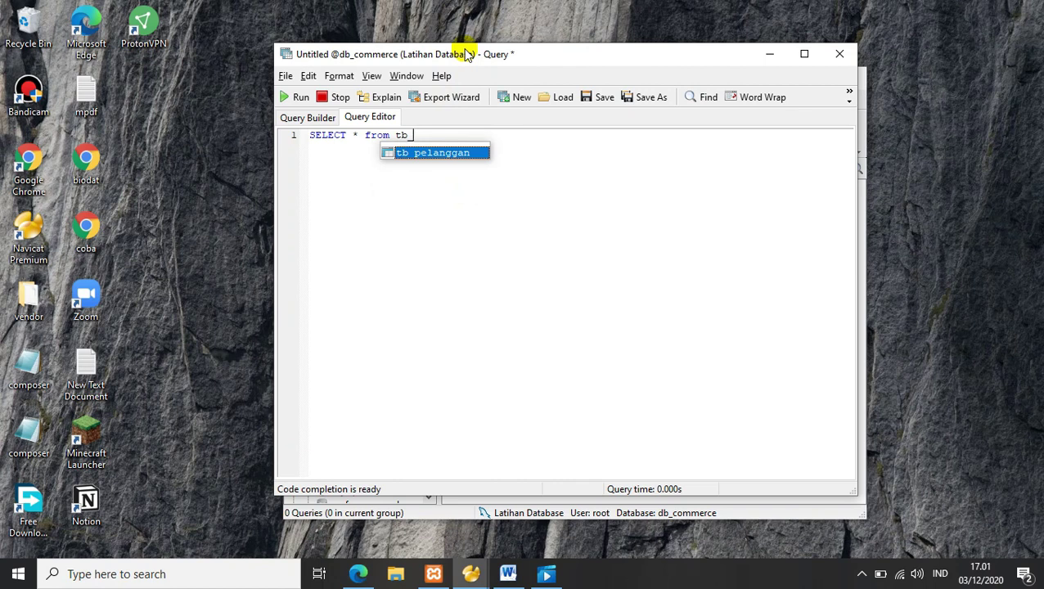
key(Return)
text(;)
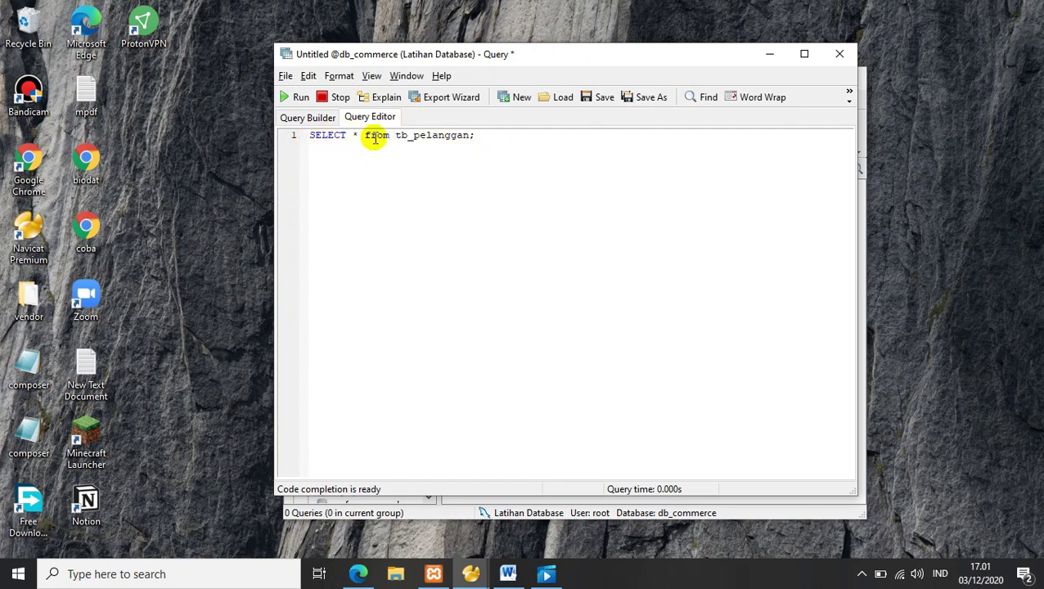
click(288, 97)
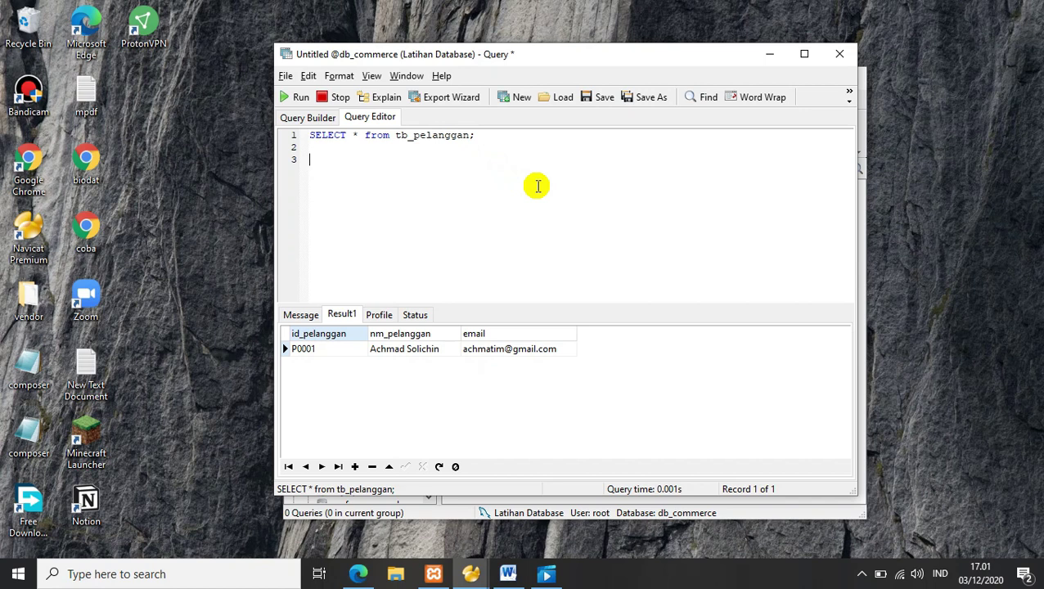
Step: Add Select nm_pelanggan from tb_pelanggan; on line 3 and run only that statement
text(elect nm_pelanggan)
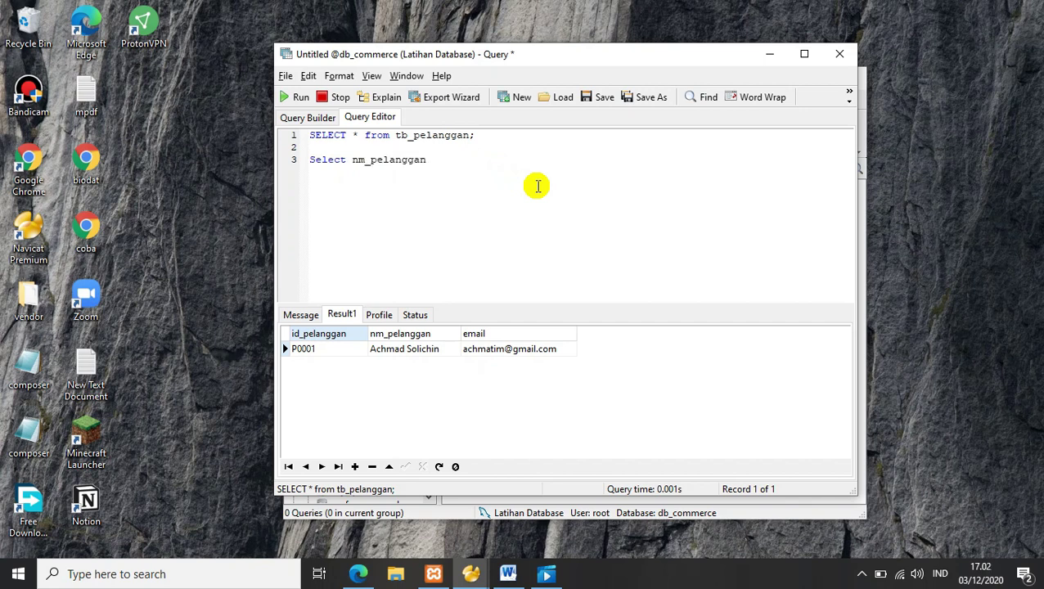
text(tb_pelanggan;)
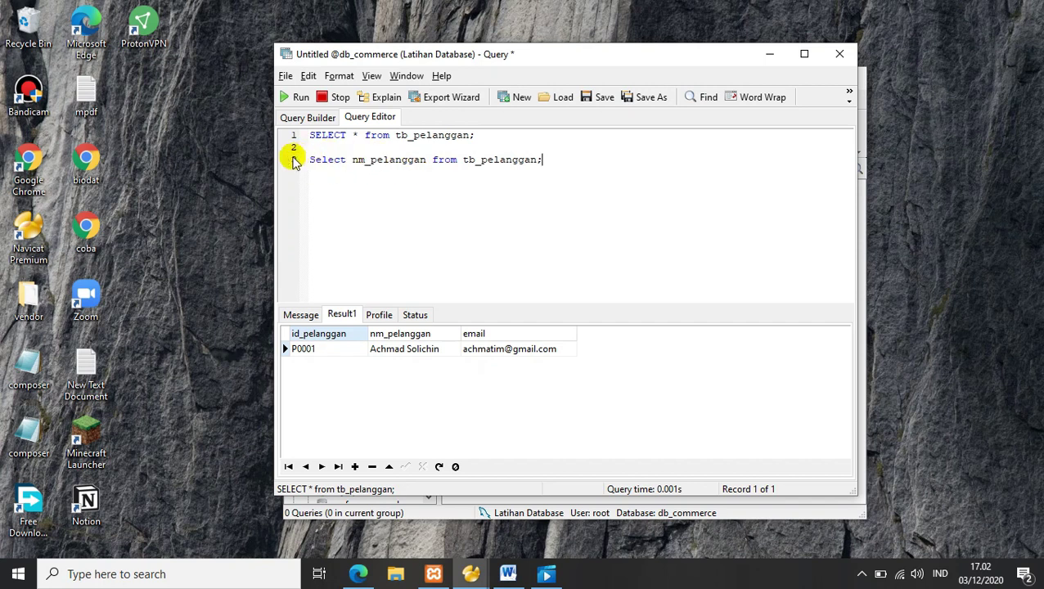
click(311, 162)
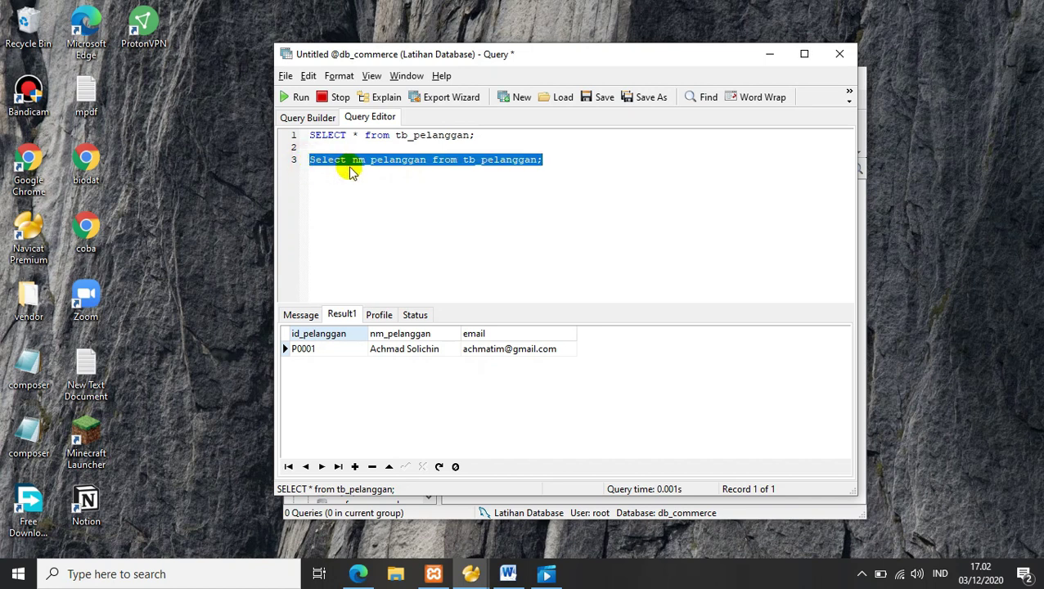
right_click(381, 163)
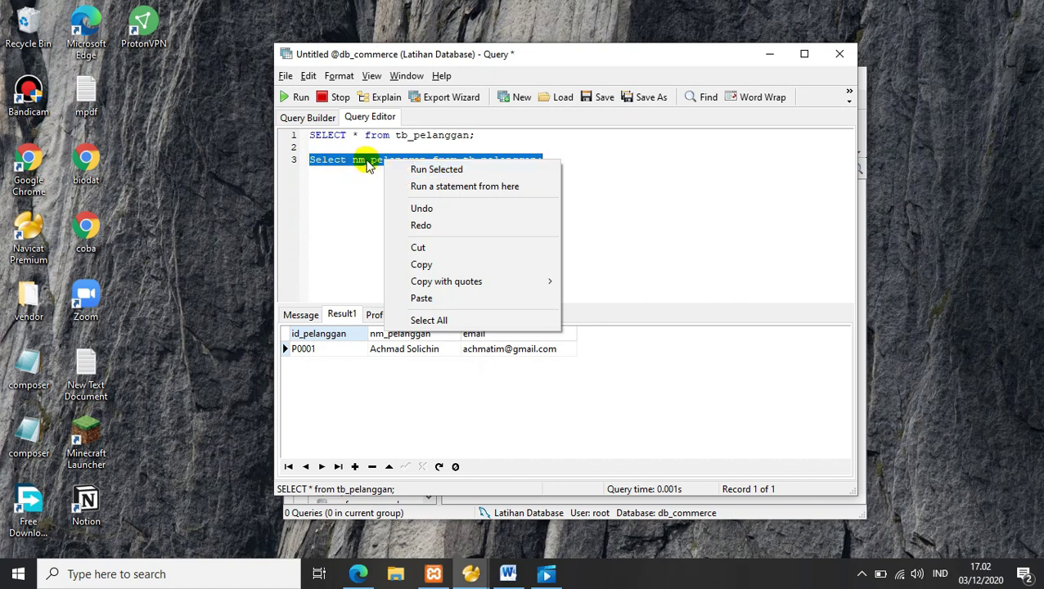
click(428, 171)
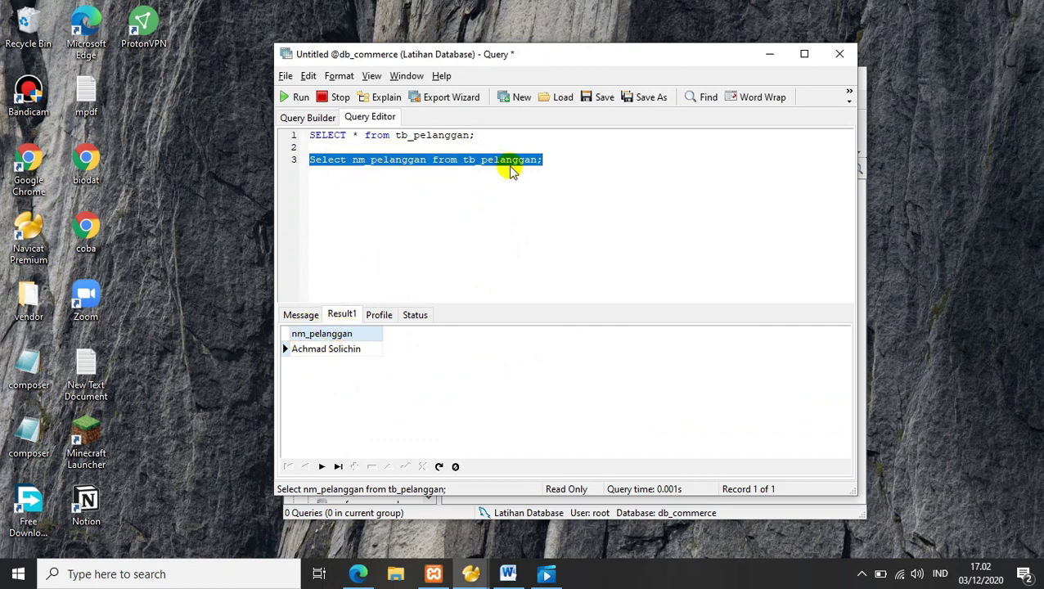
Step: Rerun only the SELECT * statement on line 1 to show all columns again
click(387, 160)
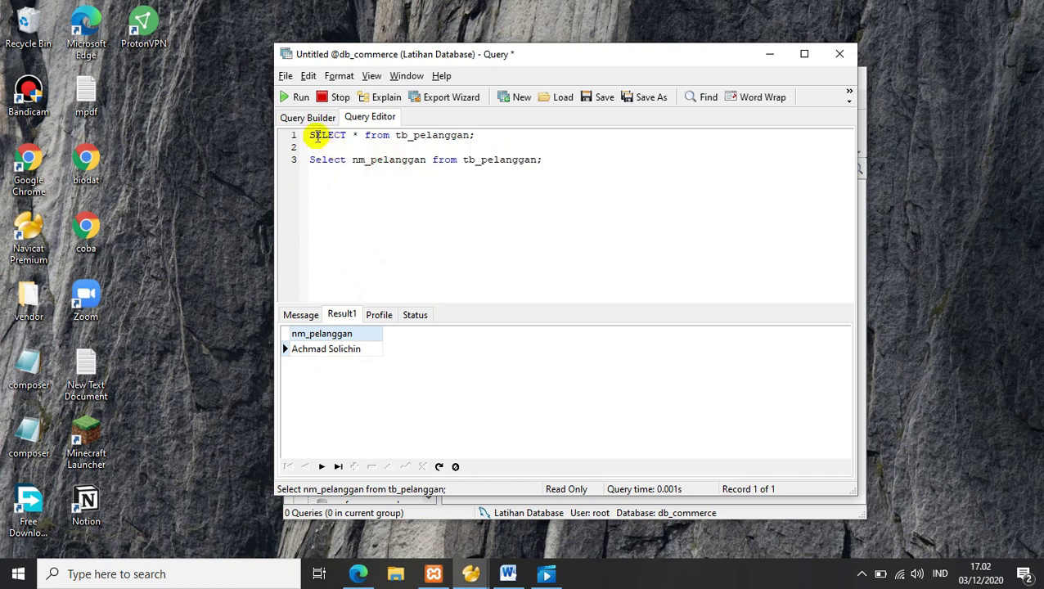
drag(311, 135, 494, 144)
right_click(422, 138)
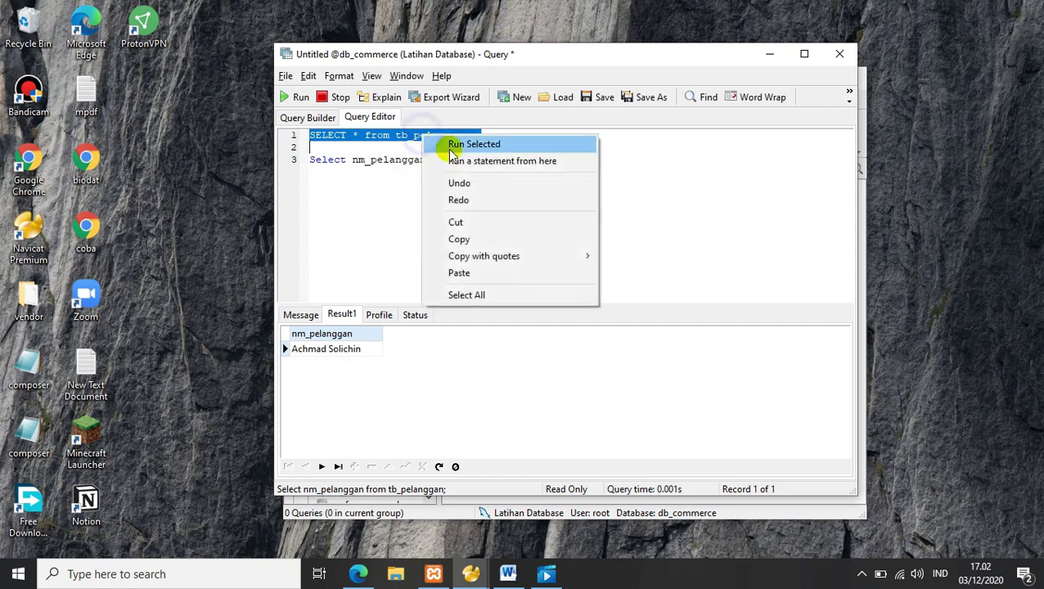
click(451, 144)
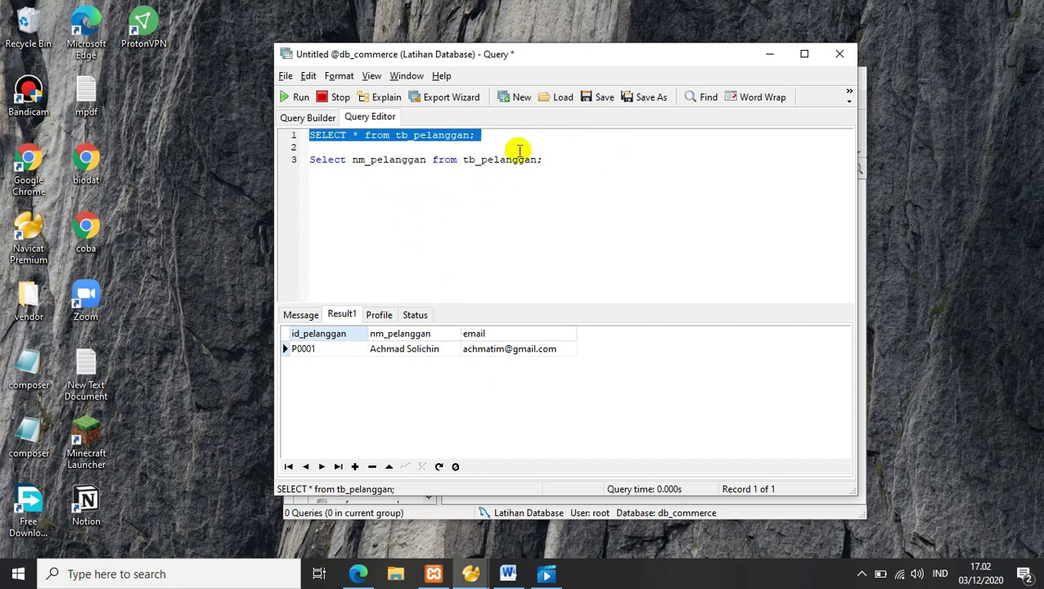
Step: Save the query as latihan_query, then reopen it from db_commerce's query list to verify it
click(608, 104)
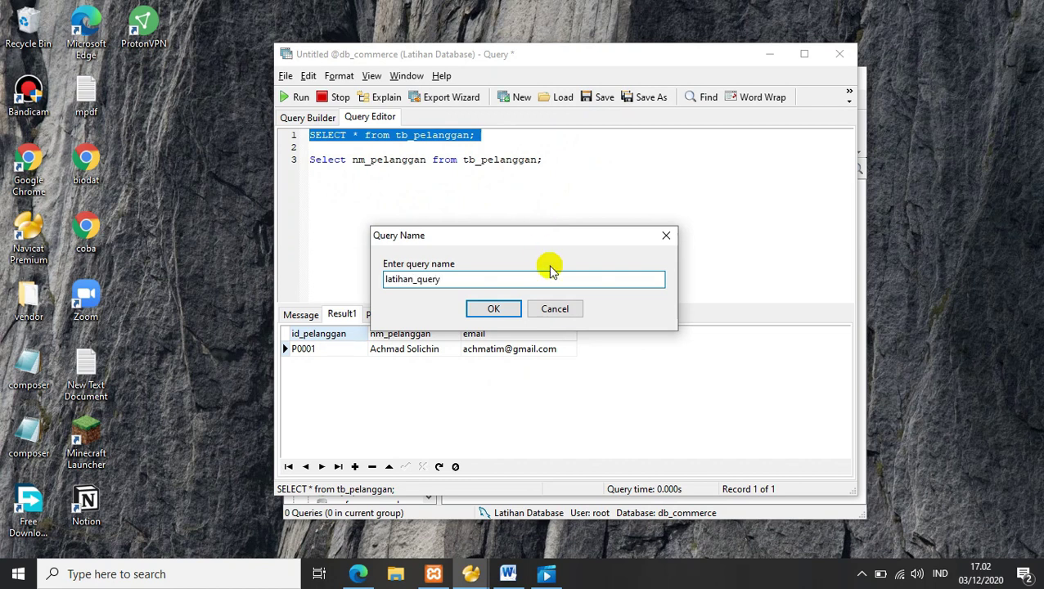
click(494, 308)
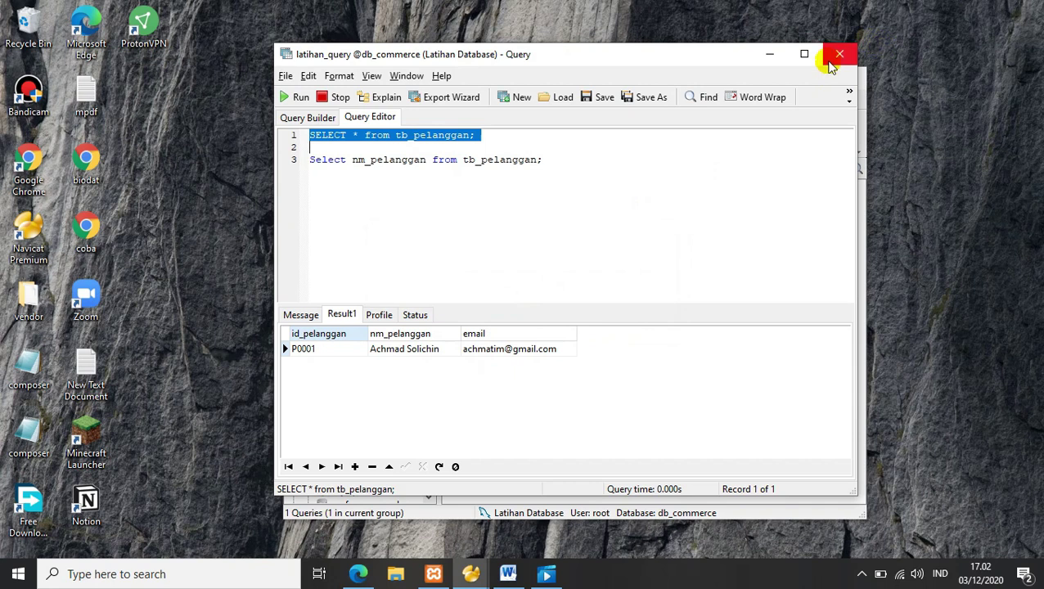
click(839, 53)
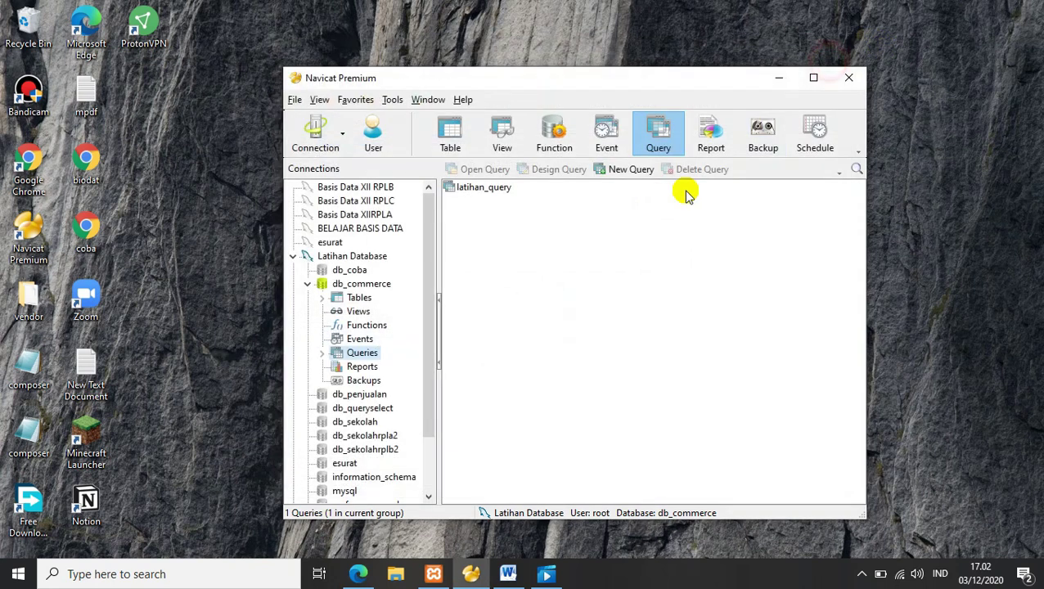
double_click(482, 189)
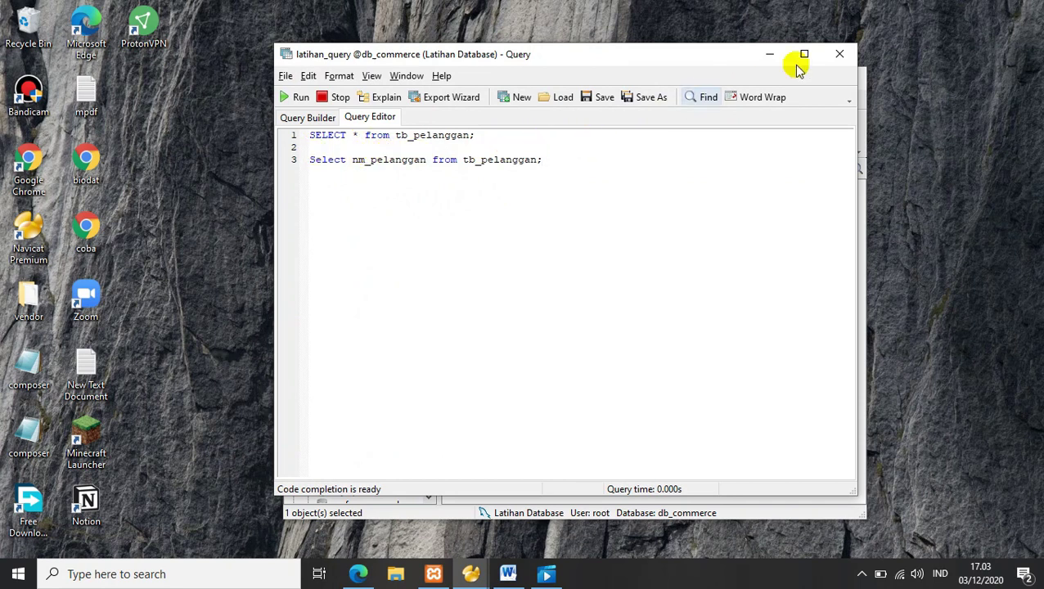
click(839, 54)
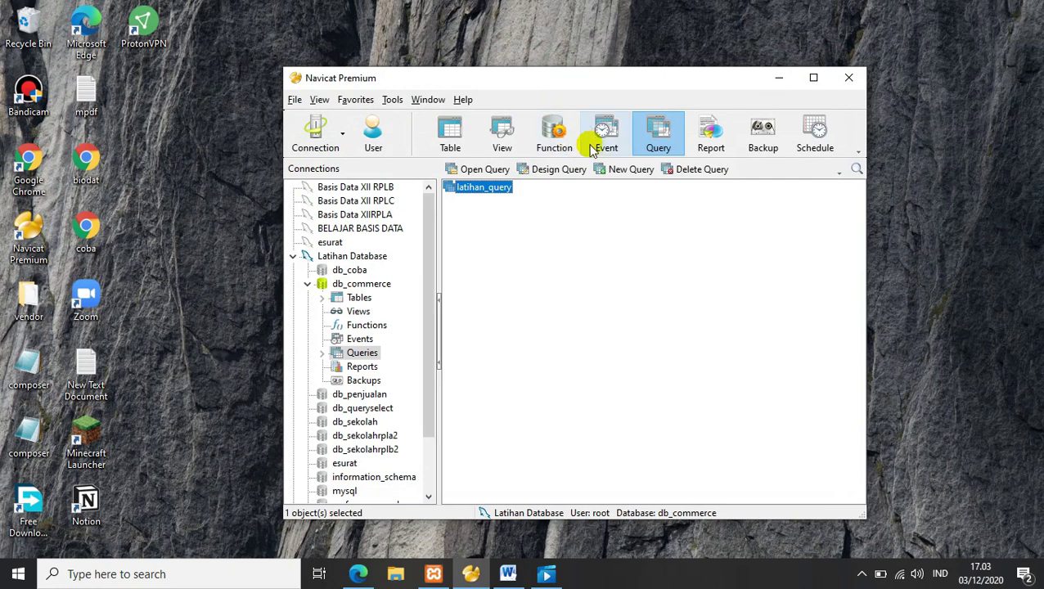